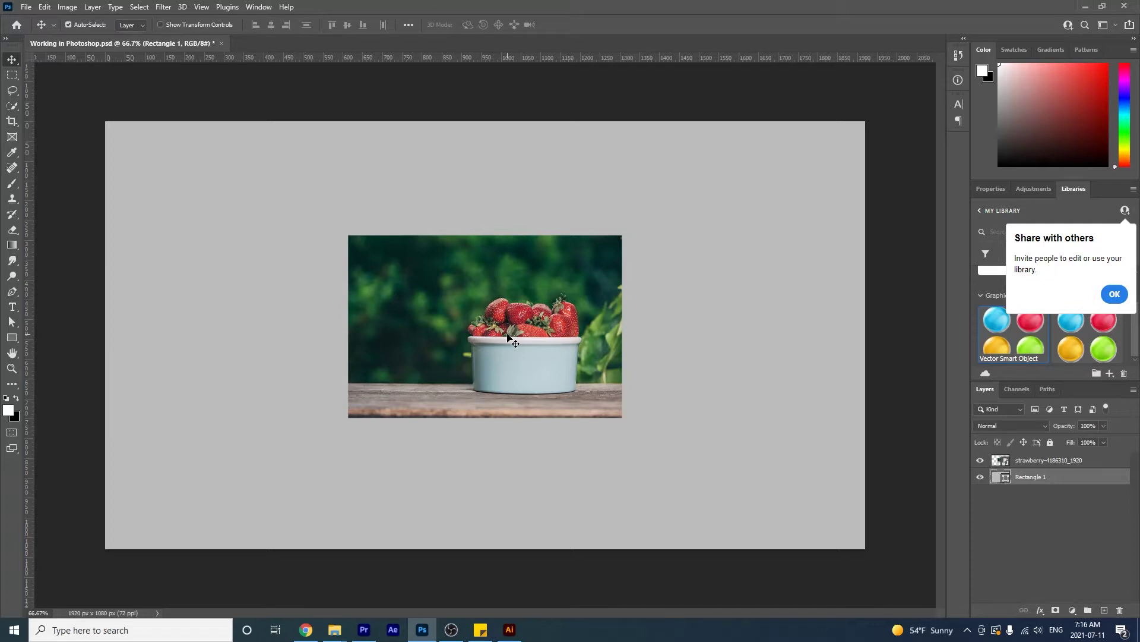
Mask the strawberry photo layer to a rectangular selection drawn around the bowl
left_click(14, 81)
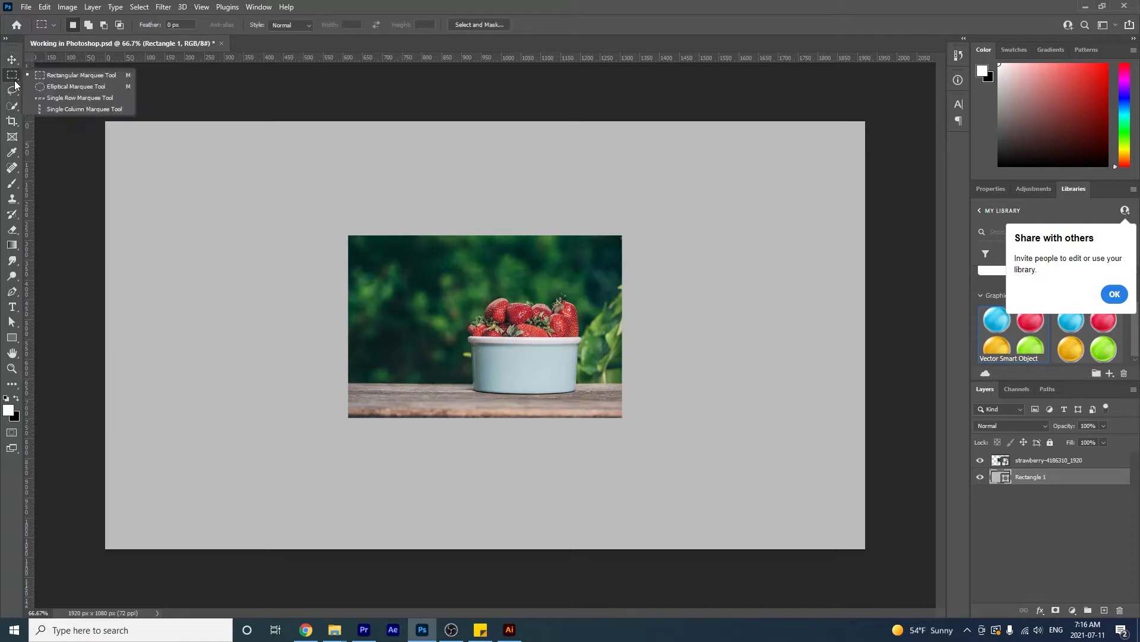
left_click(76, 76)
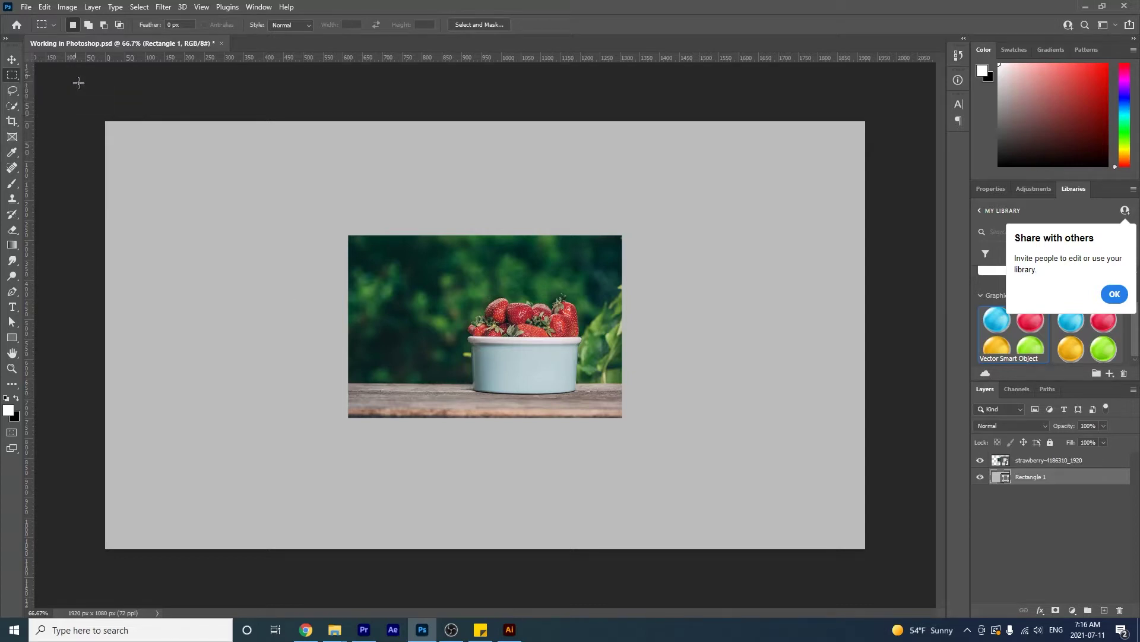
left_click_drag(452, 285, 594, 398)
left_click(1038, 459)
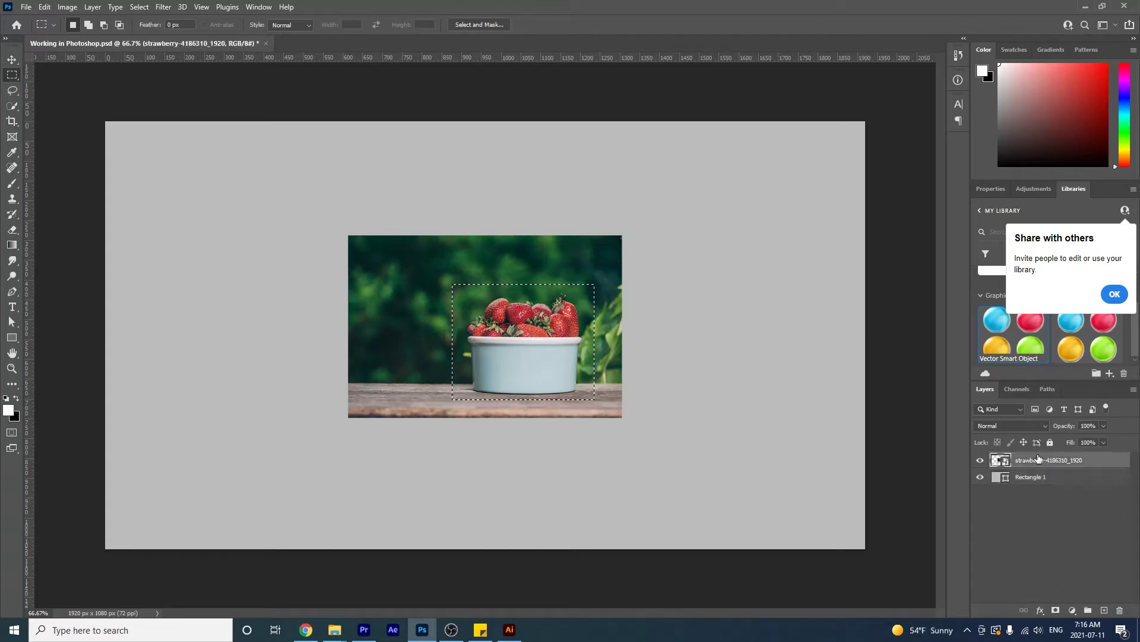
left_click(1057, 610)
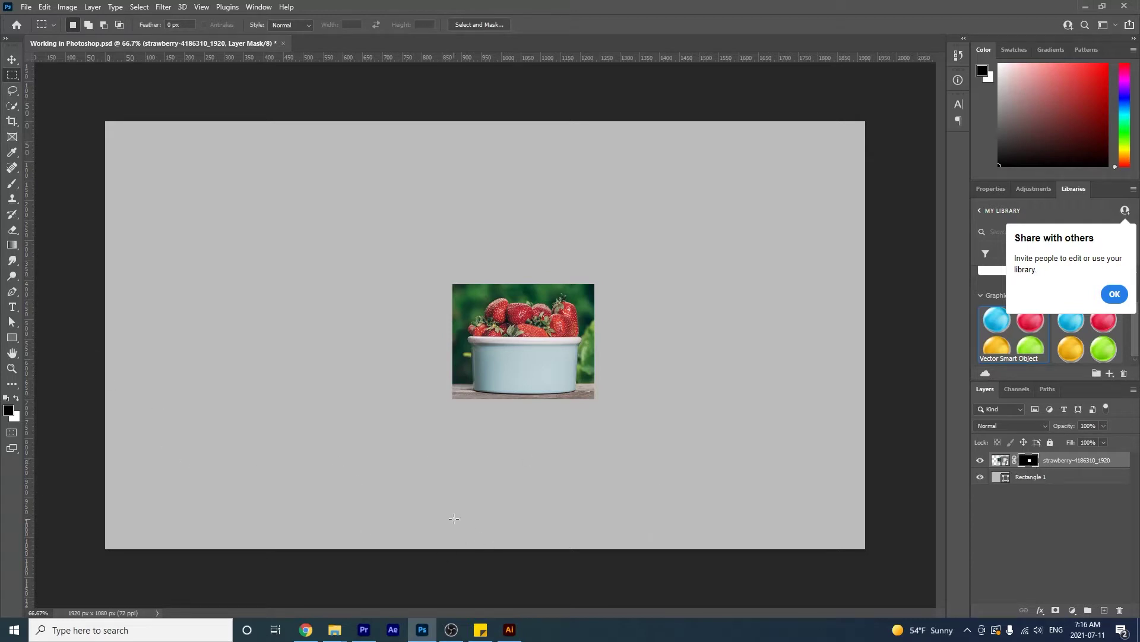
Paint black on the mask with a 250 px brush, undo it, then paint white to reveal more
key("b")
key("bracketleft")
key("bracketleft")
key("bracketleft")
key("bracketleft")
key("bracketleft")
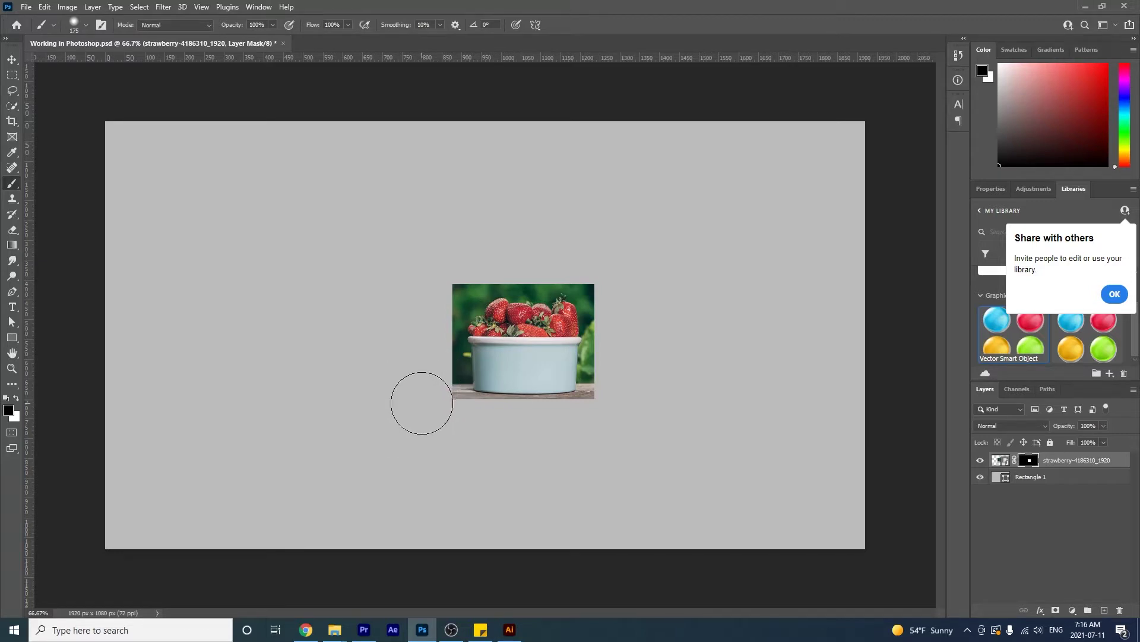
mouse_move(422, 404)
left_mouse_down()
mouse_move(552, 331)
mouse_move(500, 384)
mouse_move(501, 399)
mouse_move(522, 406)
mouse_move(573, 380)
mouse_move(528, 421)
mouse_move(624, 370)
mouse_move(577, 382)
mouse_move(570, 363)
mouse_move(559, 370)
mouse_move(581, 339)
mouse_move(572, 350)
mouse_move(583, 273)
left_mouse_up()
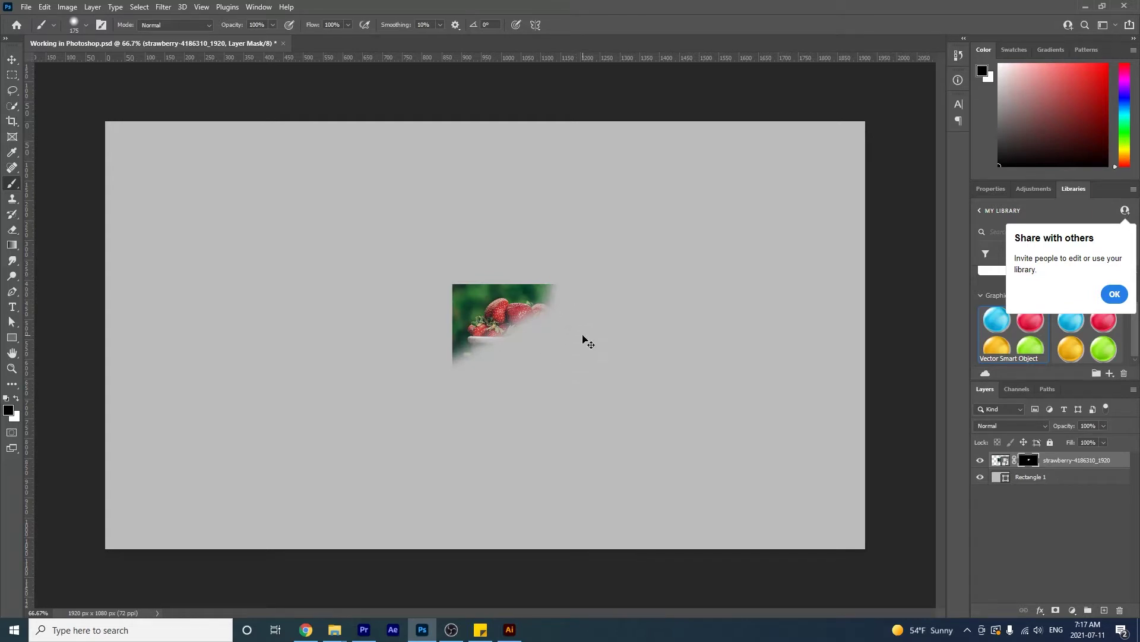
key("ctrl+z")
key("ctrl+z")
key("ctrl+z")
key("ctrl+z")
key("ctrl+z")
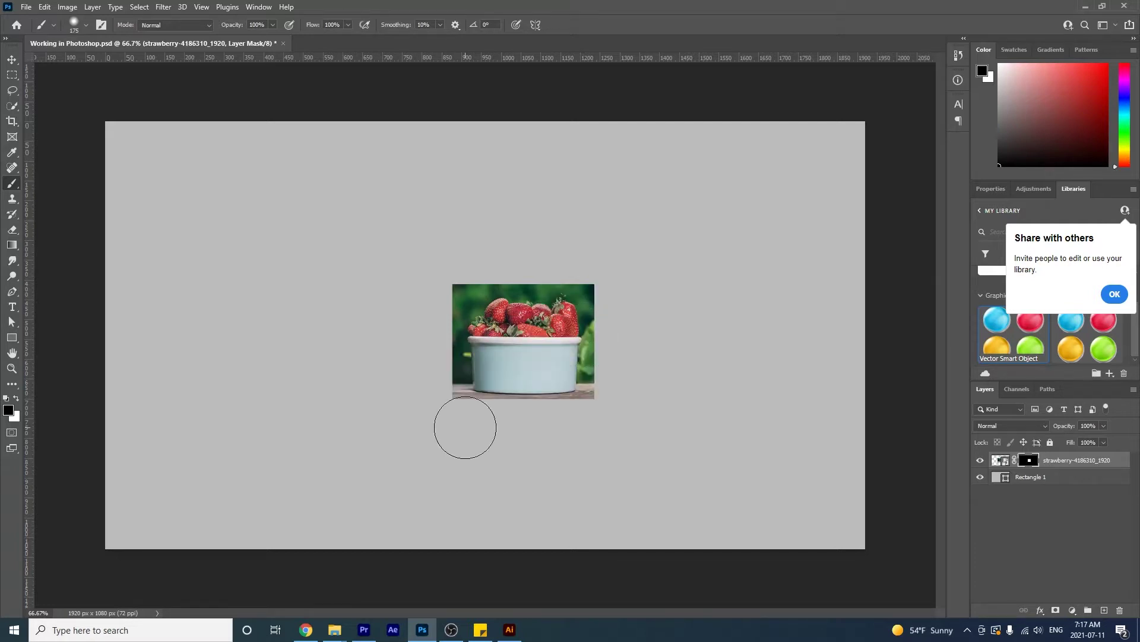
key("x")
mouse_move(458, 383)
left_mouse_down()
mouse_move(433, 309)
mouse_move(432, 330)
mouse_move(432, 271)
mouse_move(449, 260)
mouse_move(488, 275)
mouse_move(546, 269)
mouse_move(592, 317)
mouse_move(599, 353)
mouse_move(586, 397)
mouse_move(455, 401)
mouse_move(433, 379)
mouse_move(421, 395)
mouse_move(399, 373)
mouse_move(417, 252)
mouse_move(405, 283)
mouse_move(420, 296)
mouse_move(442, 285)
left_mouse_up()
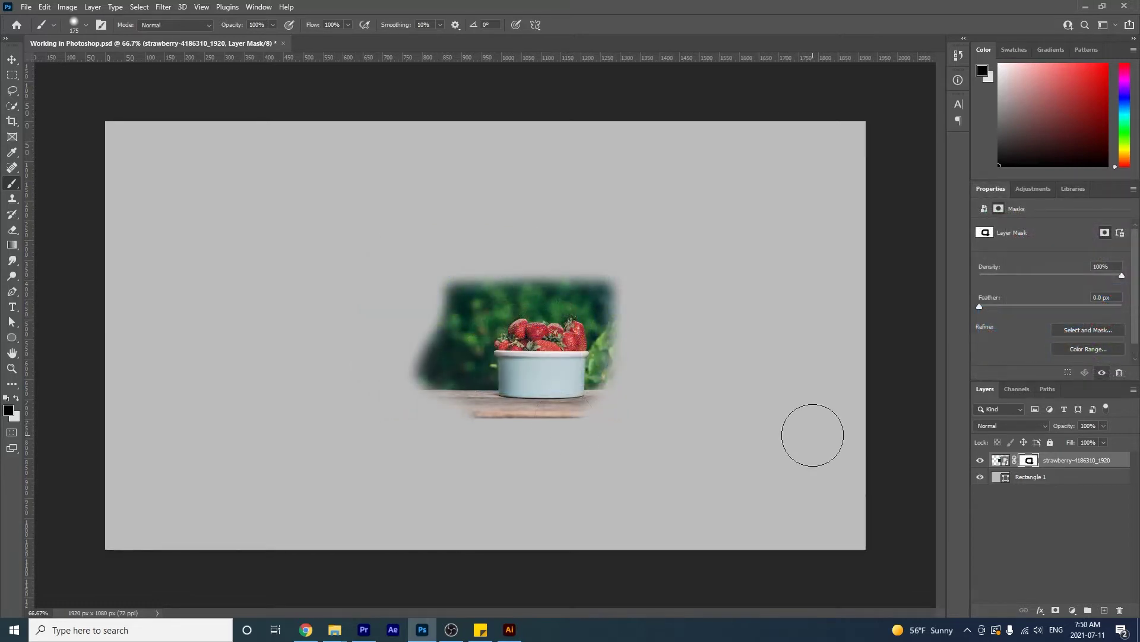
key("v")
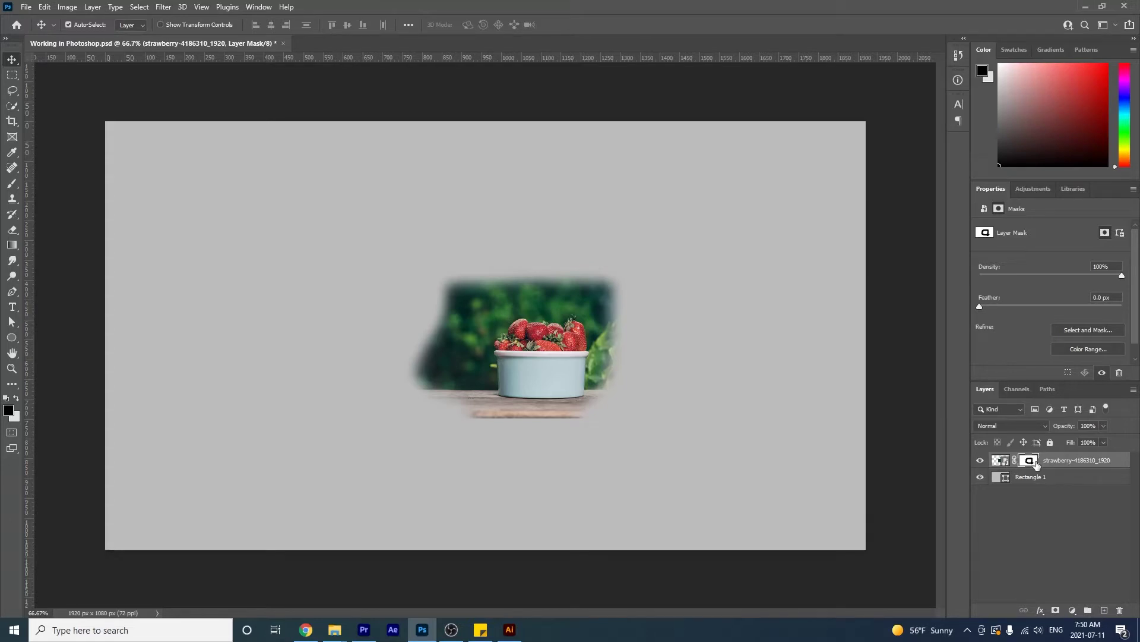
Shift the photo inside its mask, move the mask separately, then reposition the photo again
left_click(1004, 463)
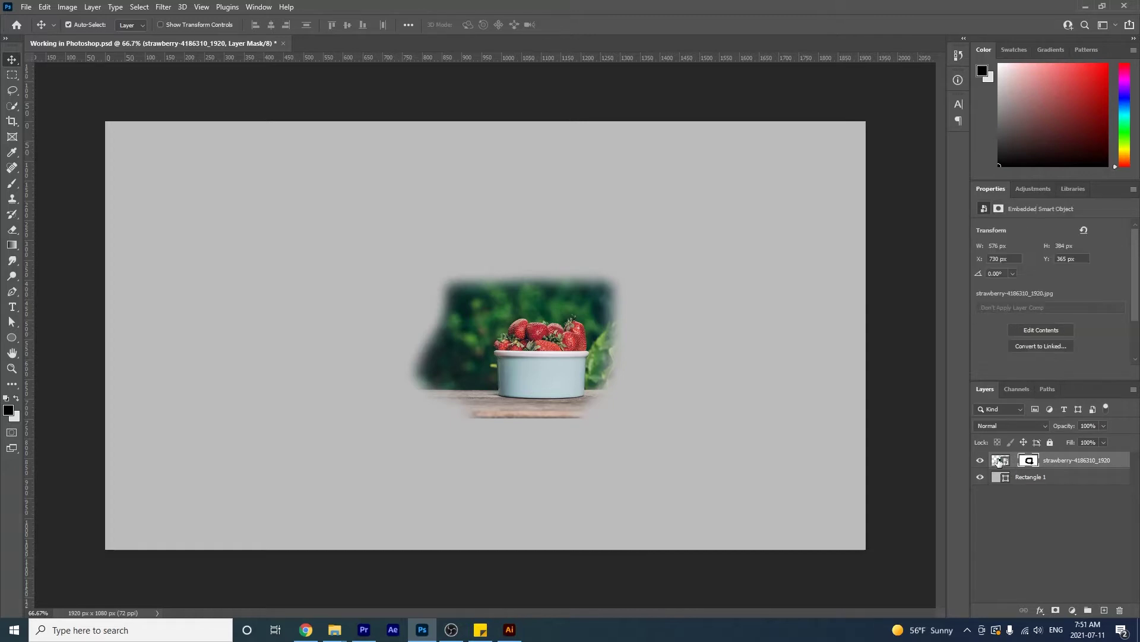
mouse_move(524, 352)
left_mouse_down()
mouse_move(484, 352)
mouse_move(587, 343)
mouse_move(550, 404)
mouse_move(570, 407)
mouse_move(545, 355)
left_mouse_up()
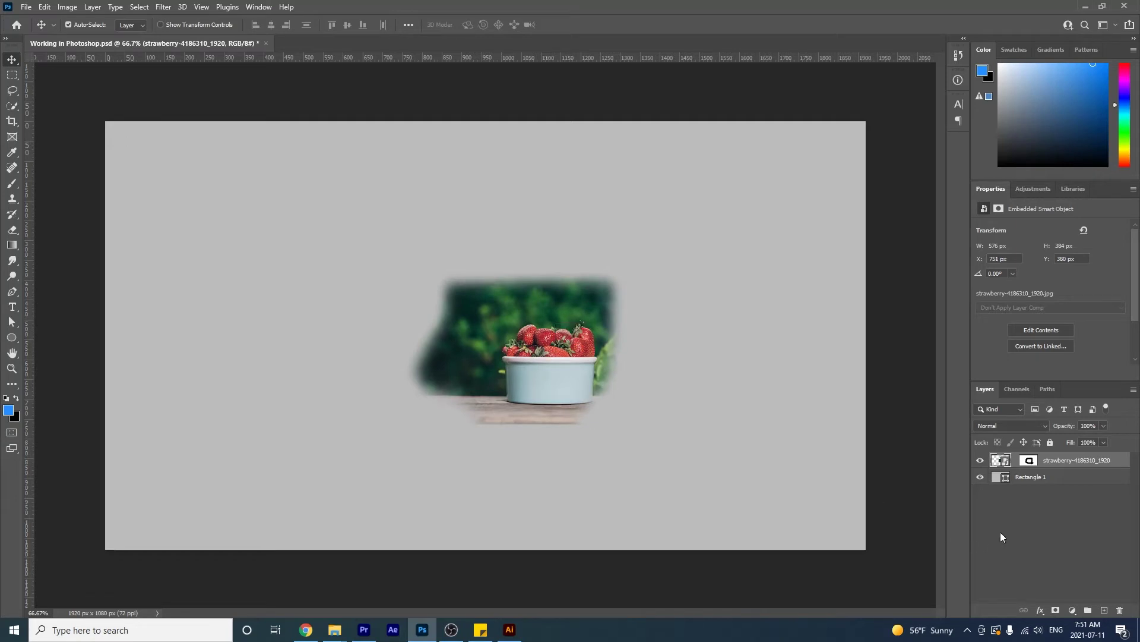
left_click(1029, 461)
left_click_drag(461, 414, 484, 428)
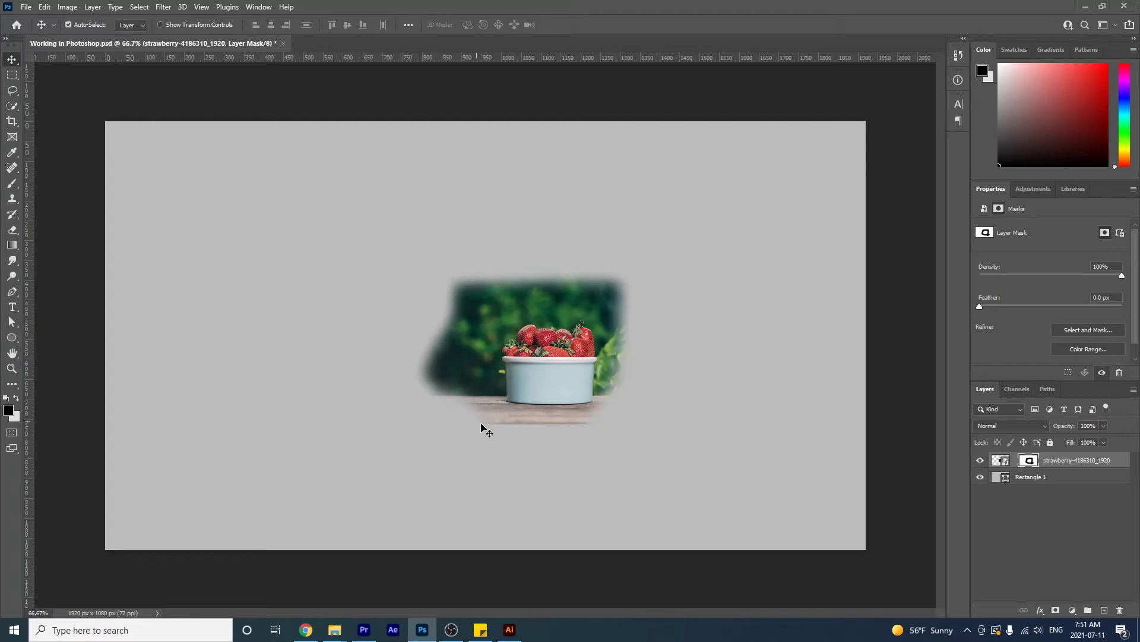
left_click(1012, 460)
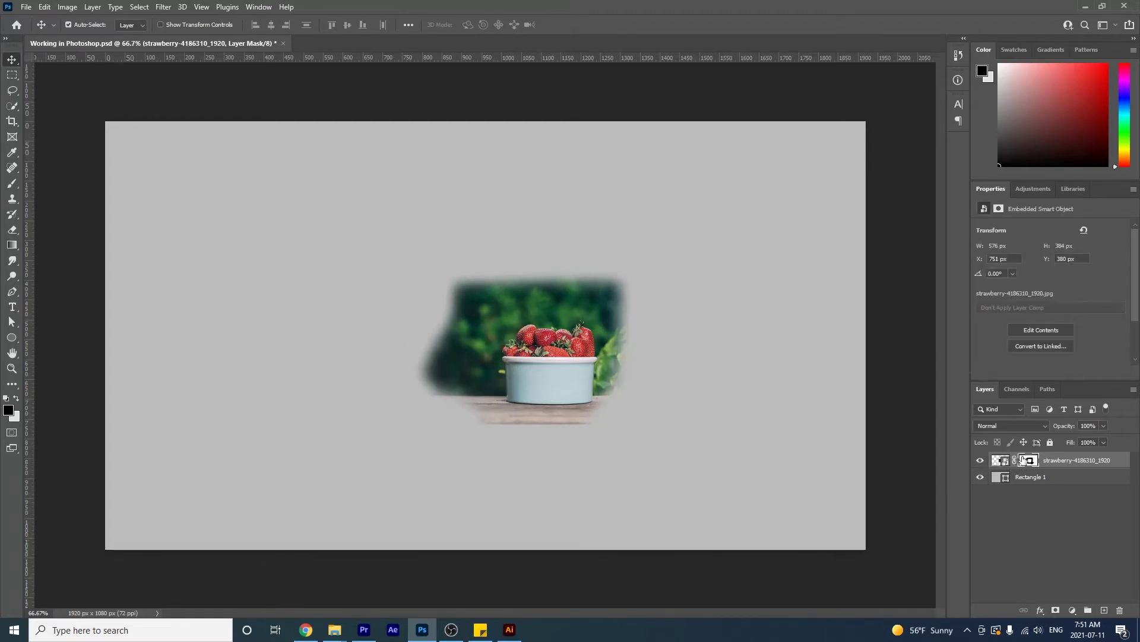
left_click_drag(537, 369, 557, 340)
left_click(1015, 465)
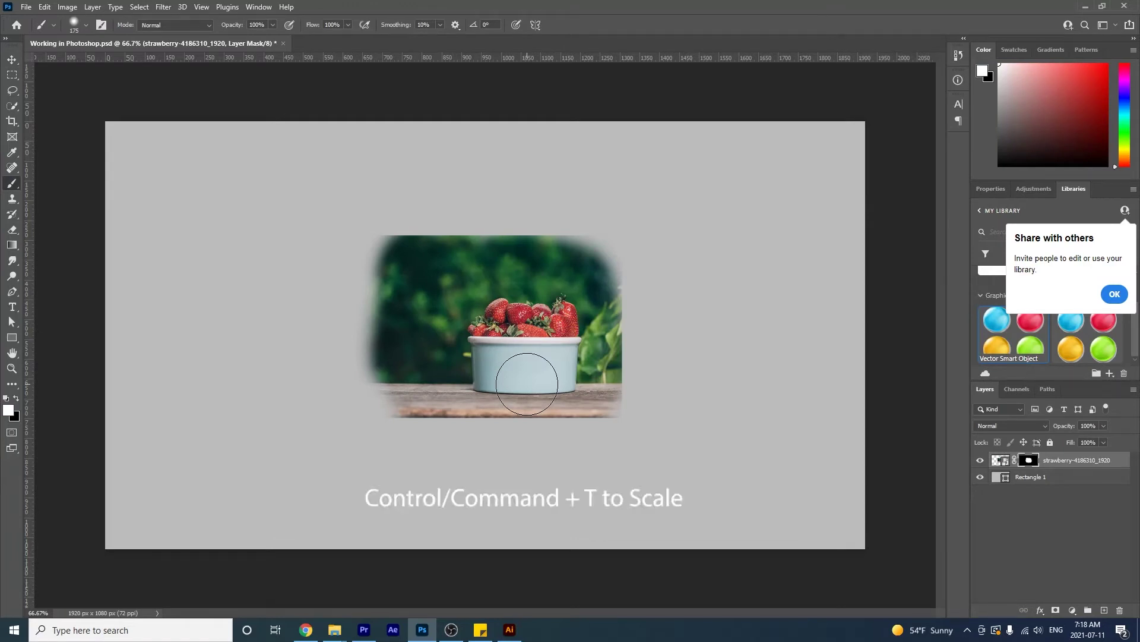
Scale the strawberry photo down to 83.28% and disable its layer mask
key("ctrl+t")
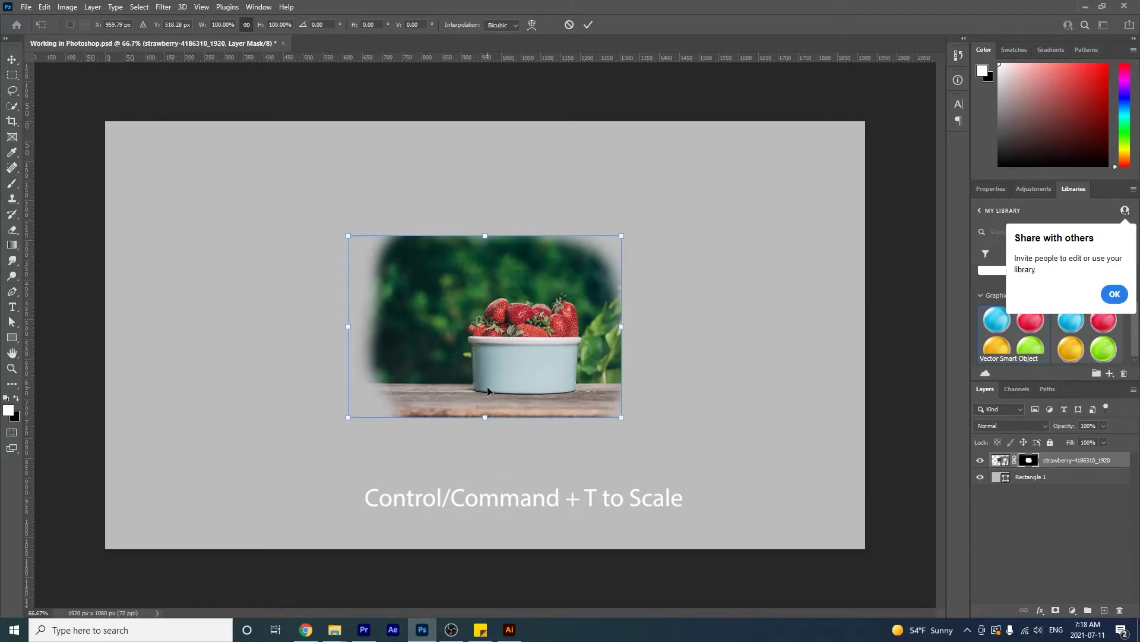
left_click_drag(348, 237, 392, 270)
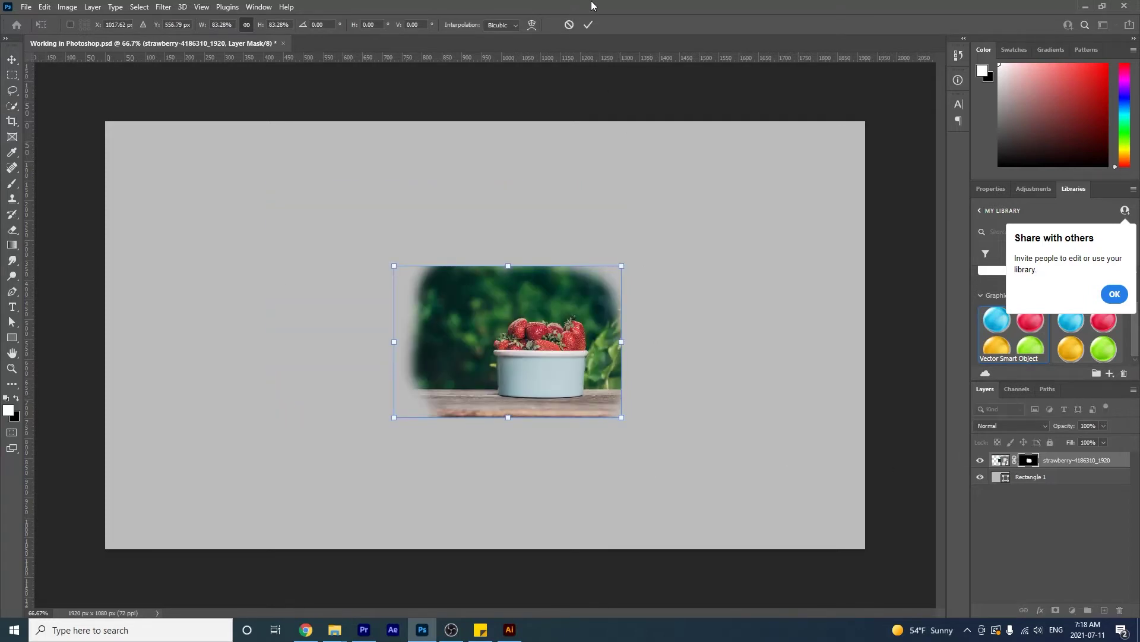
left_click(588, 24)
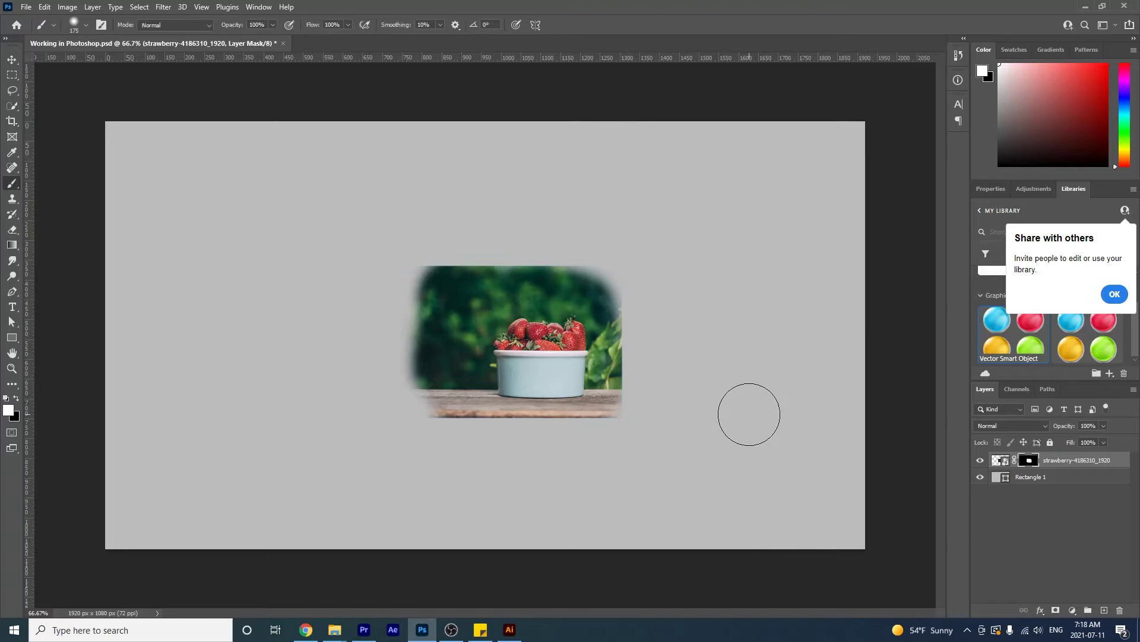
left_click(1029, 461, "shift")
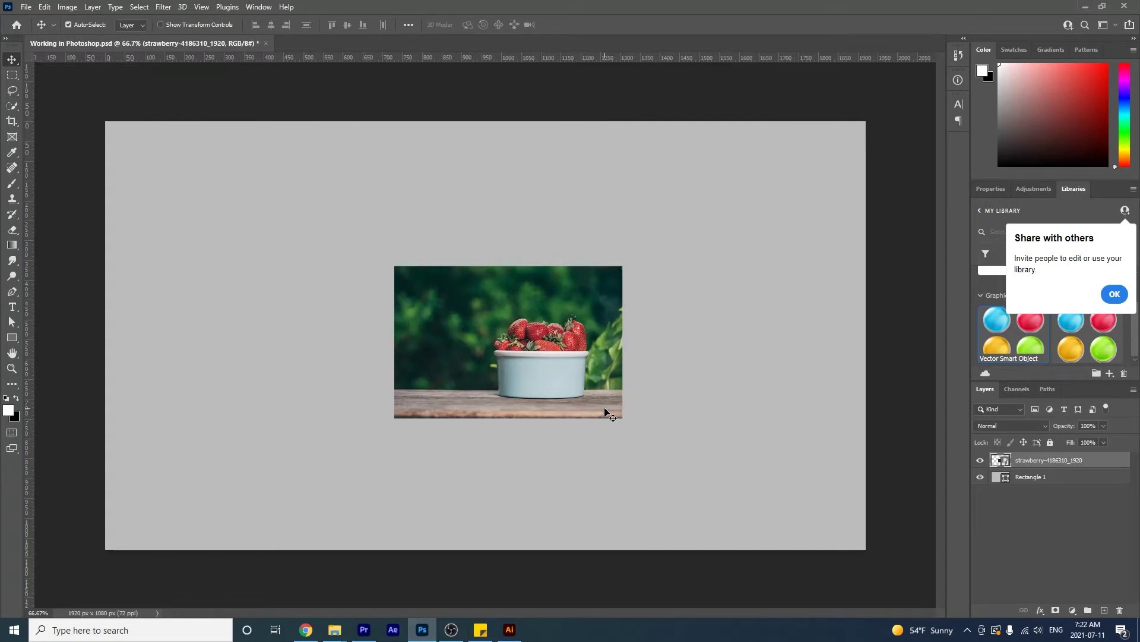
Zoom to 100% and set the Ellipse Tool's mode to Path
key("ctrl+1")
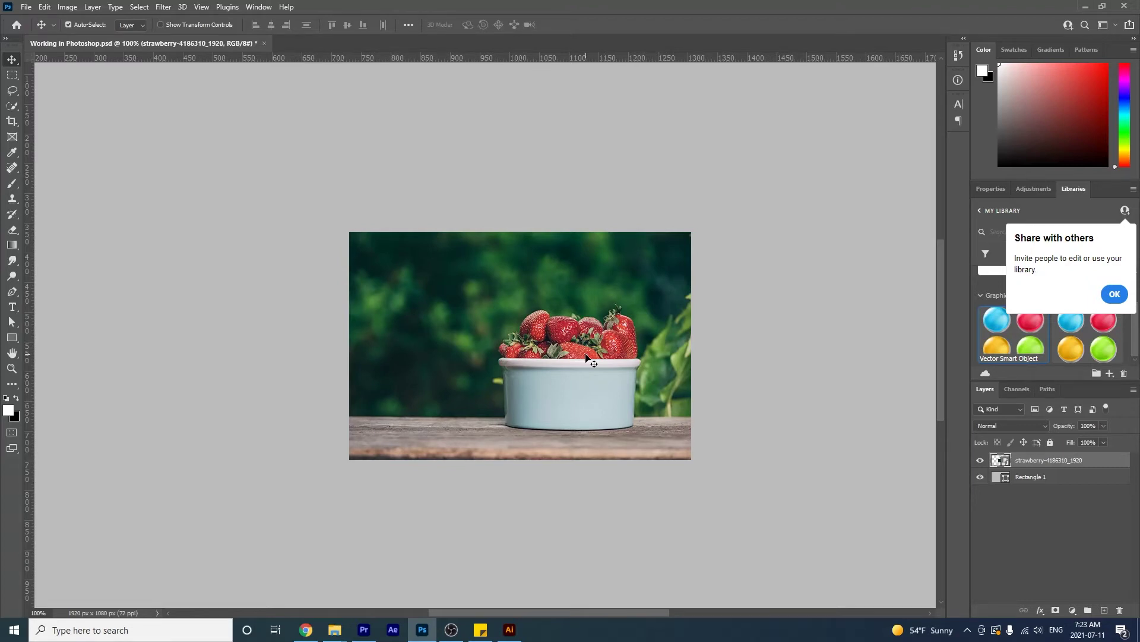
left_click(12, 291)
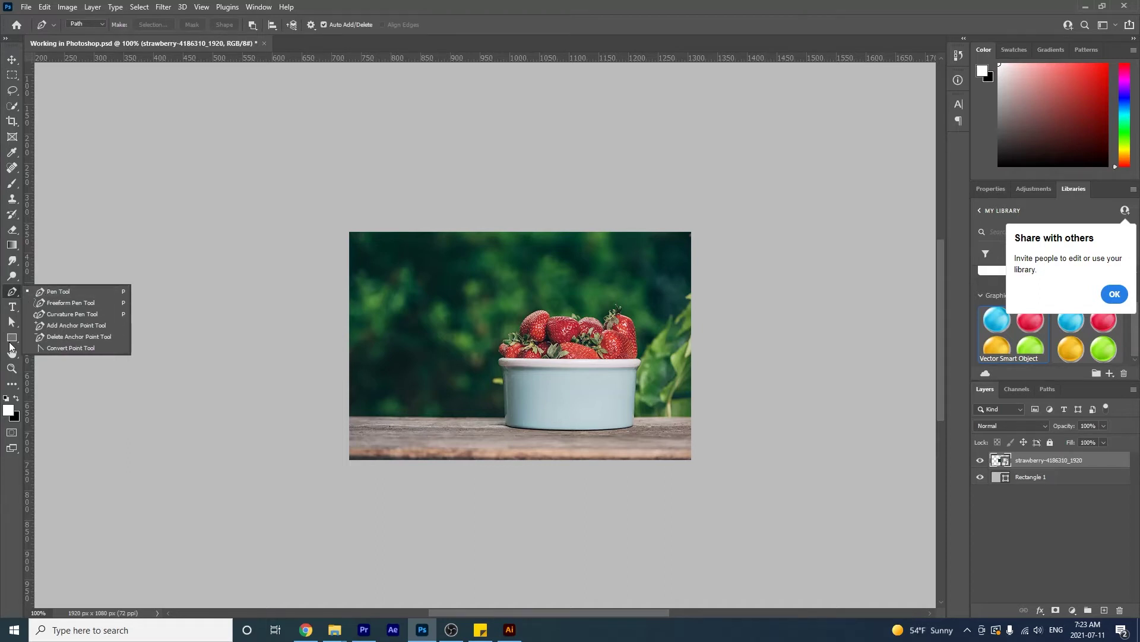
left_click(13, 338)
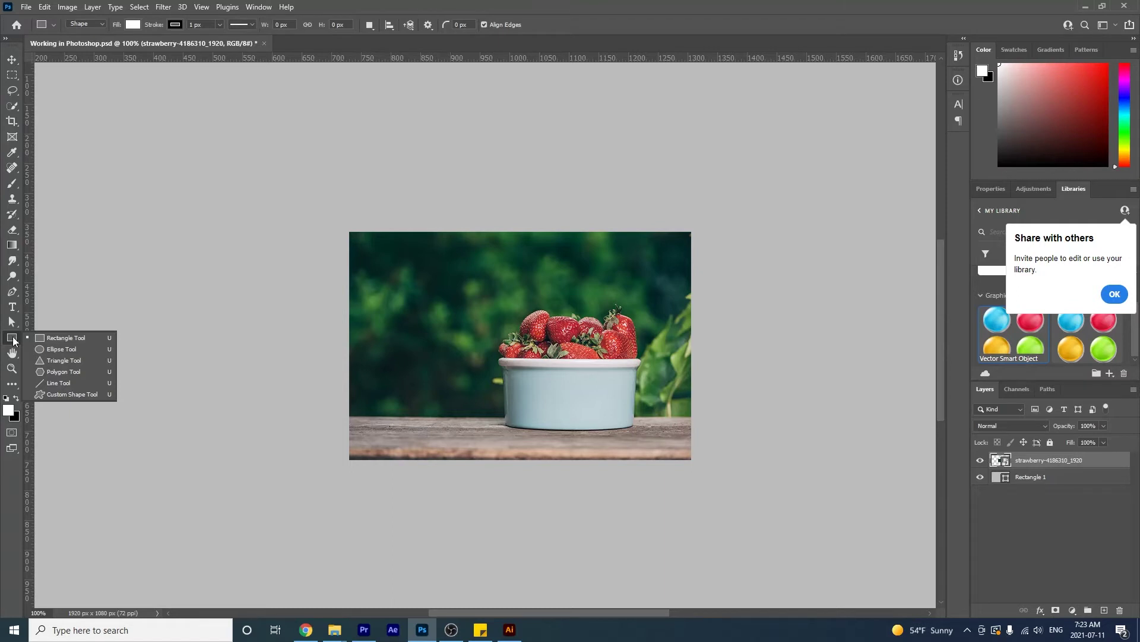
left_click(66, 350)
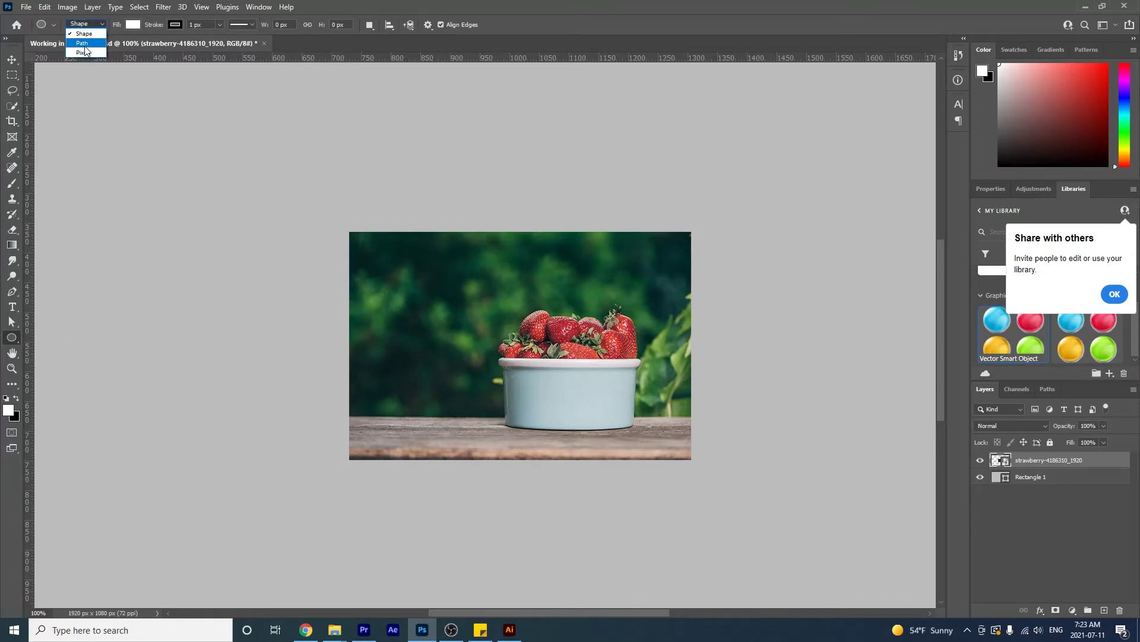
left_click(84, 43)
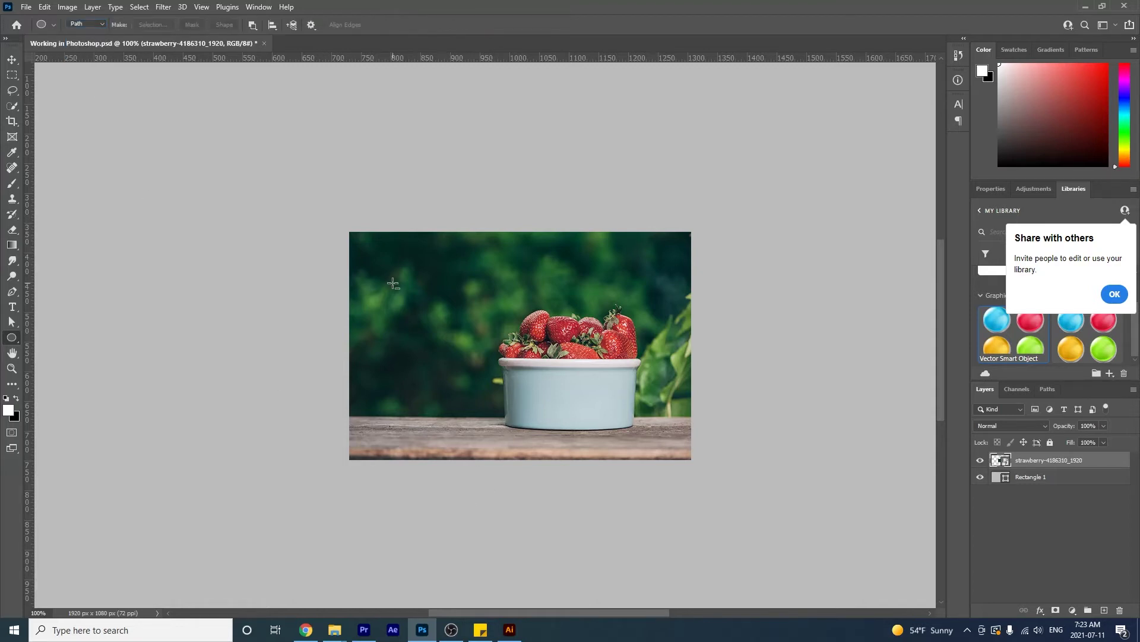
Draw an ellipse path around the bowl, make it a vector mask, and zoom to 200%
left_click_drag(394, 275, 672, 455)
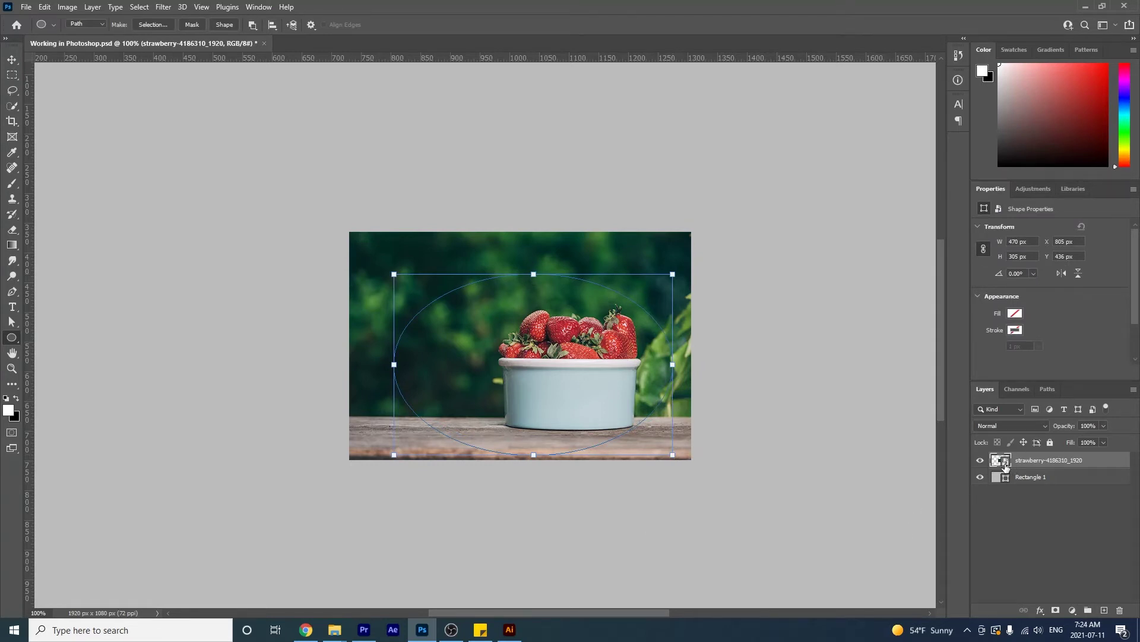
left_click(1057, 612, "ctrl")
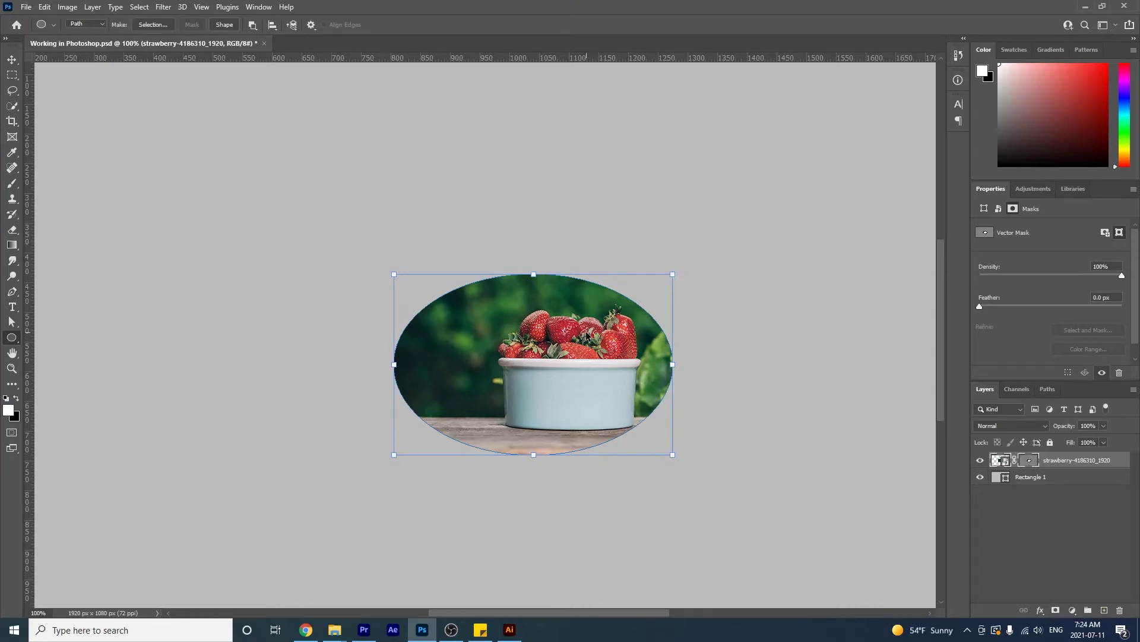
key("ctrl+plus")
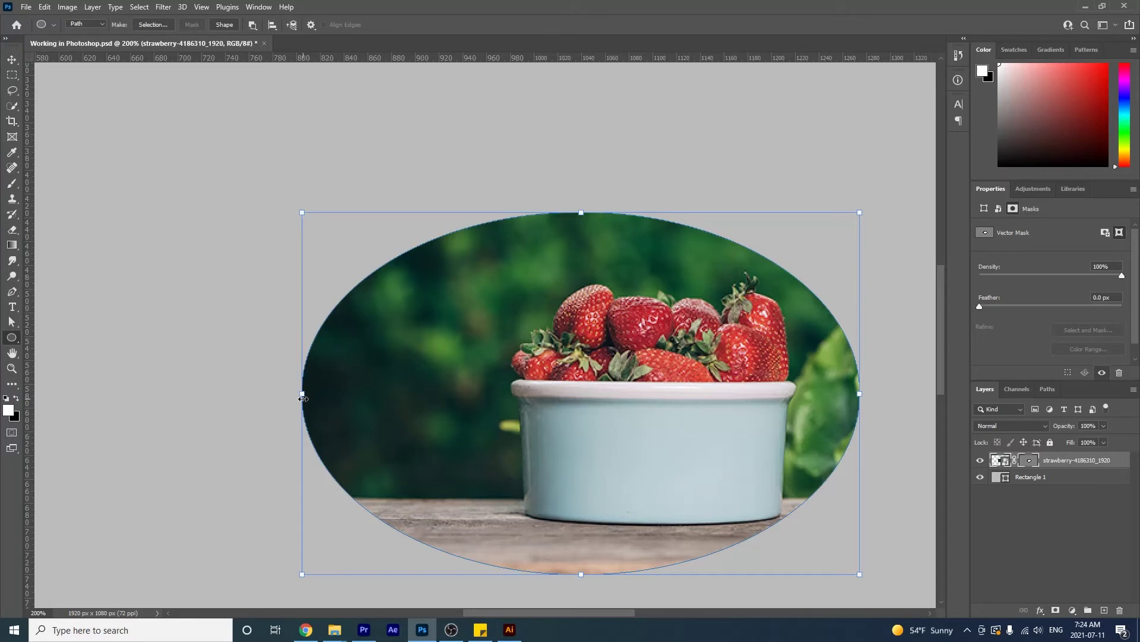
left_click_drag(15, 321, 59, 335)
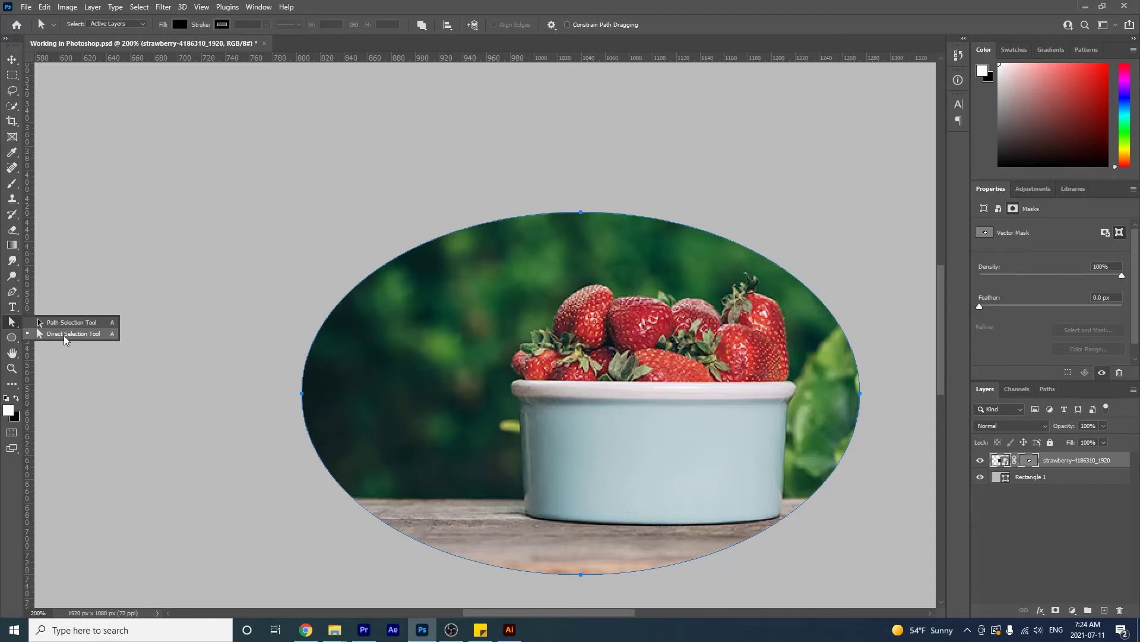
left_click_drag(64, 336, 63, 335)
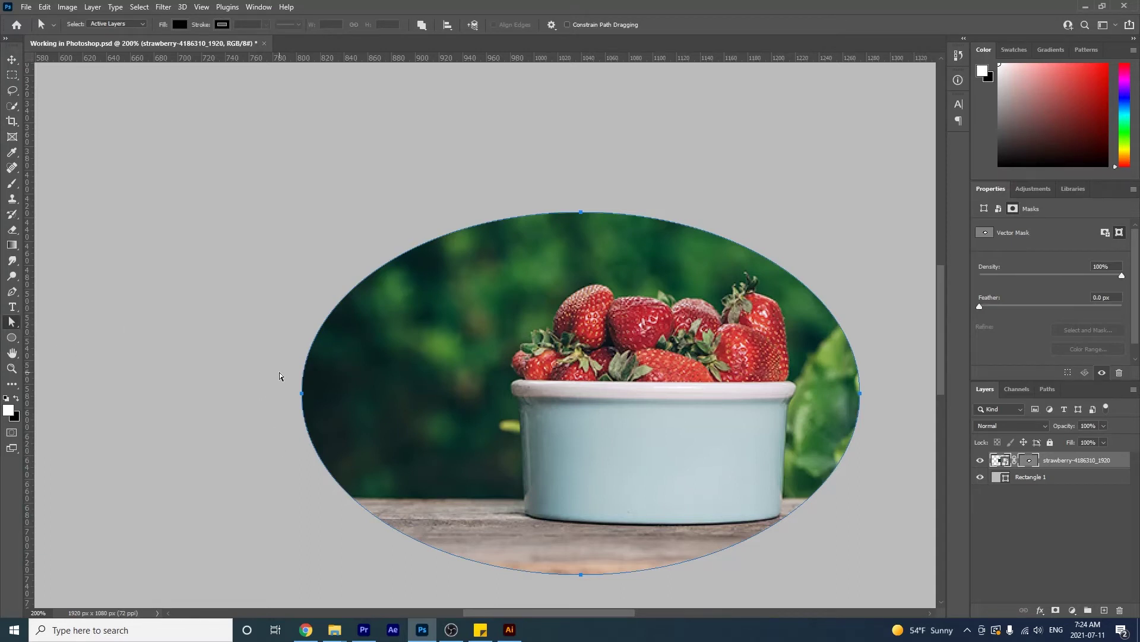
left_click(302, 393)
mouse_move(304, 397)
left_mouse_down()
mouse_move(259, 396)
mouse_move(302, 396)
mouse_move(289, 394)
left_mouse_up()
key("ctrl+z")
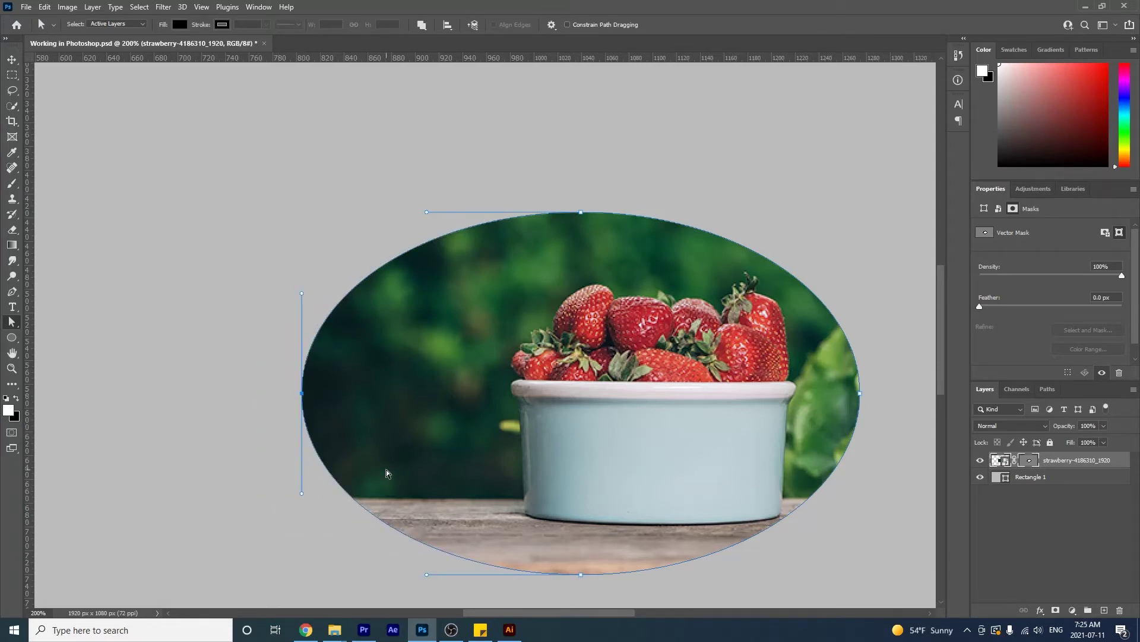
left_click(271, 479)
left_click_drag(258, 462, 670, 165)
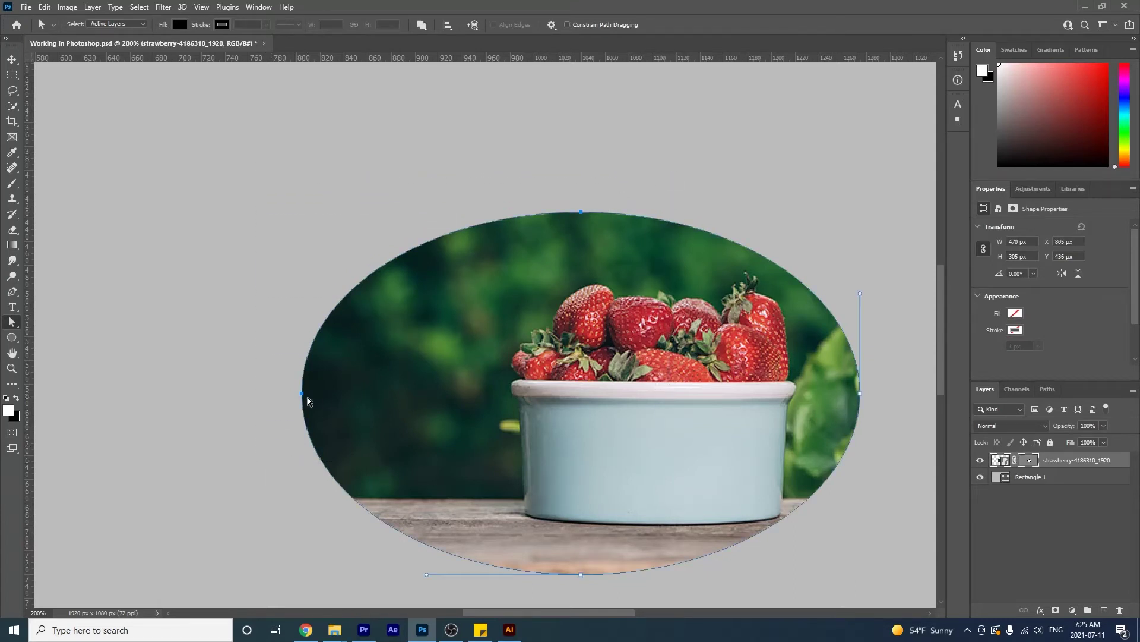
left_click_drag(582, 214, 591, 107)
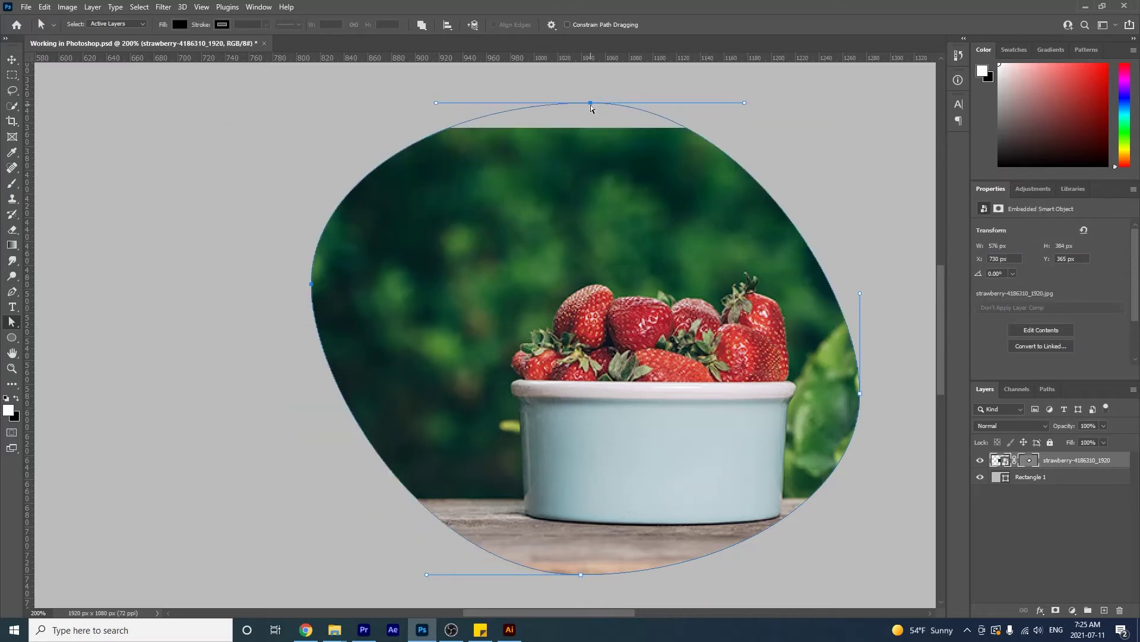
key("ctrl+z")
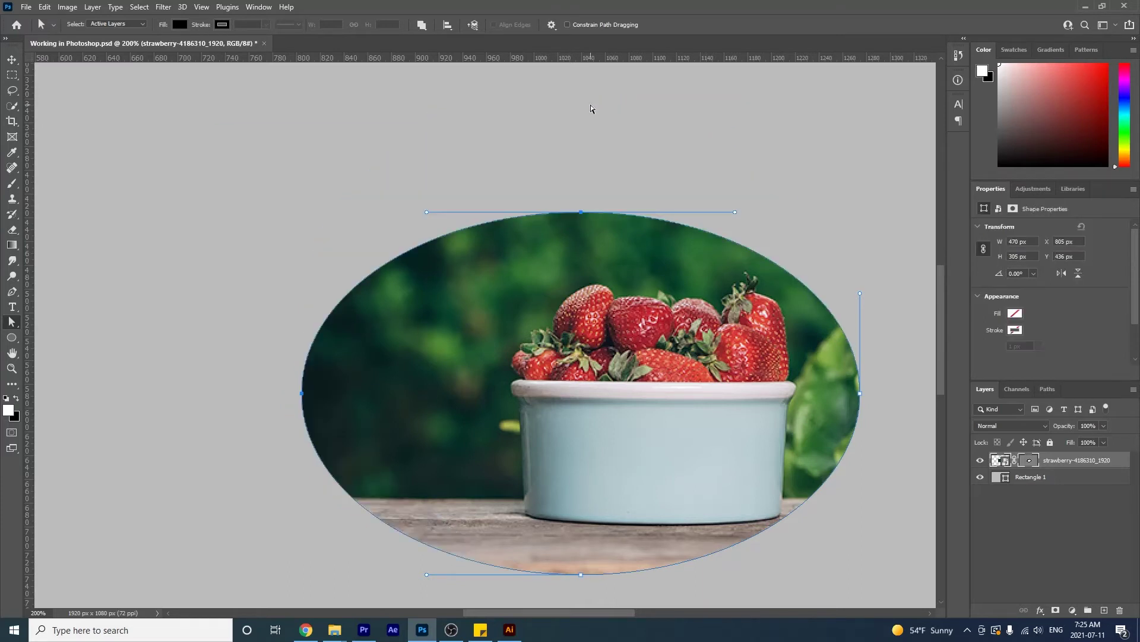
left_click_drag(735, 212, 671, 238)
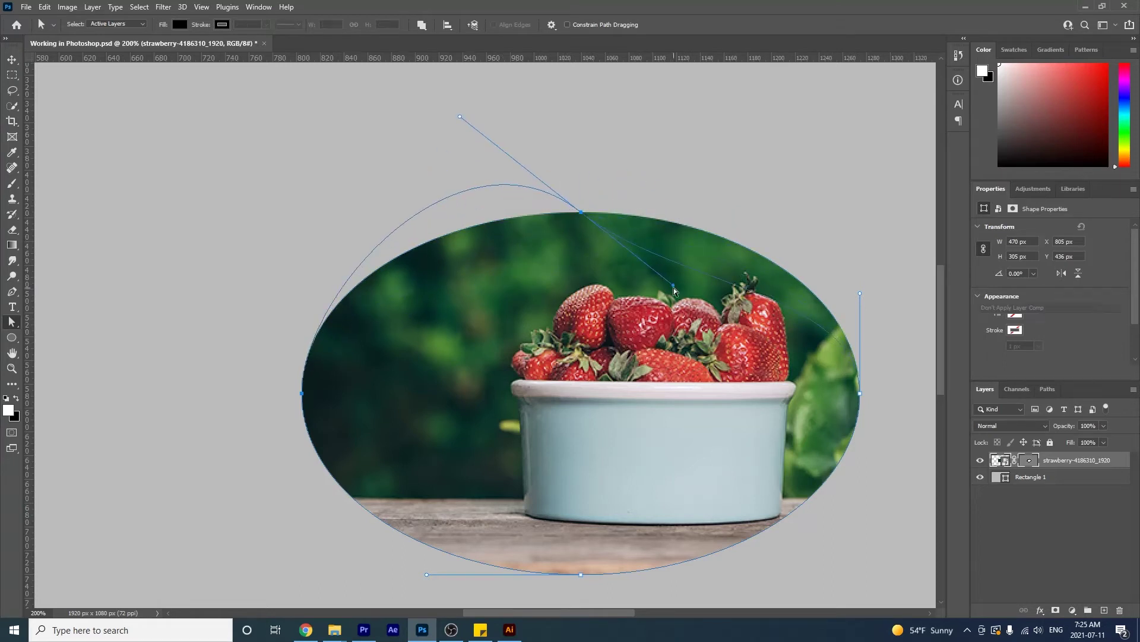
key("ctrl+z")
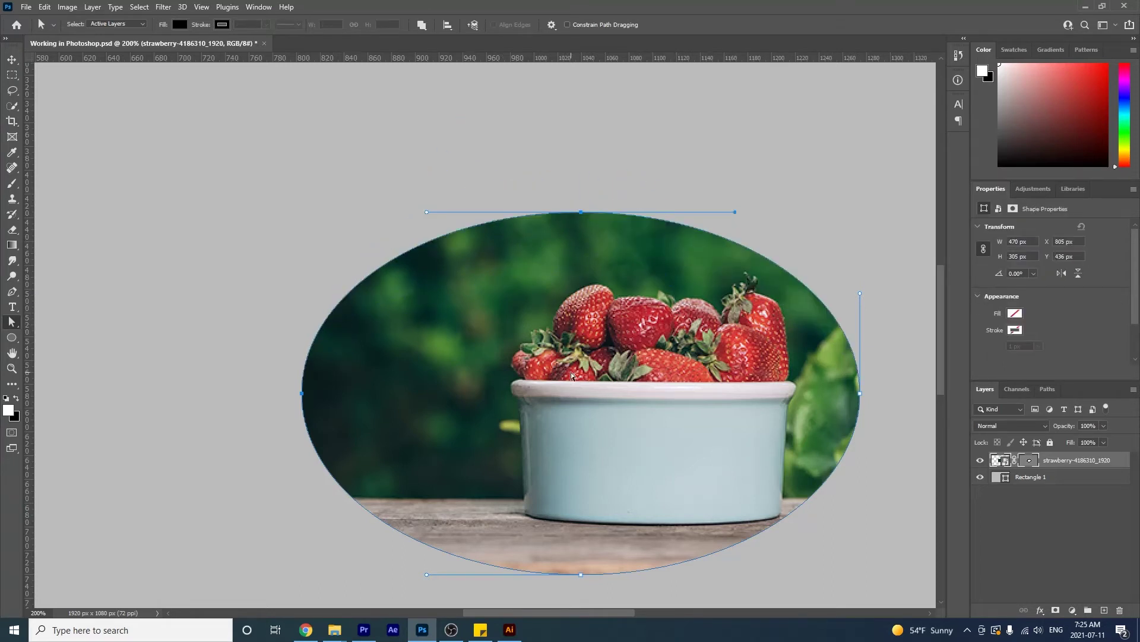
left_click_drag(234, 167, 864, 559)
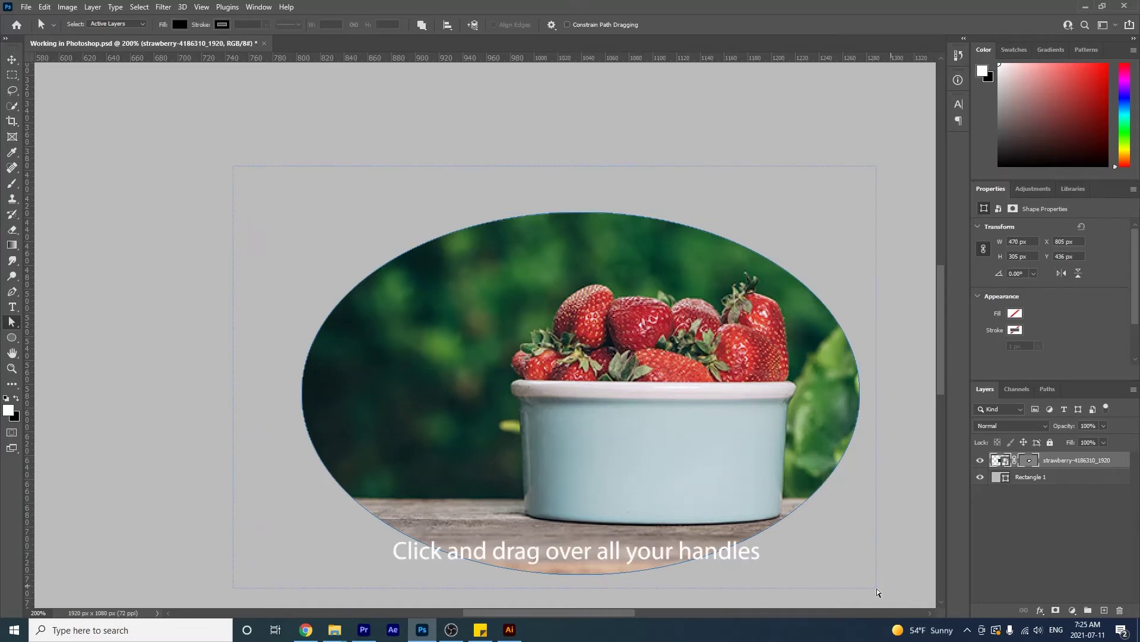
Scale the elliptical vector mask up to 110.40% and nudge it slightly right
left_click_drag(921, 600, 900, 606)
key("ctrl+t")
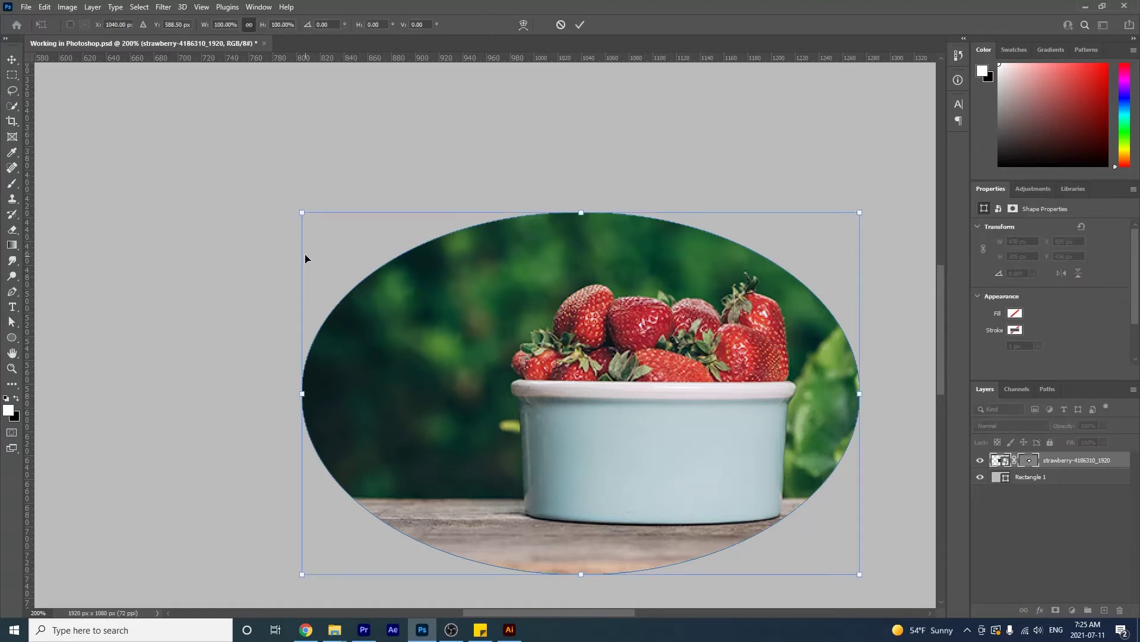
left_click_drag(302, 212, 238, 183)
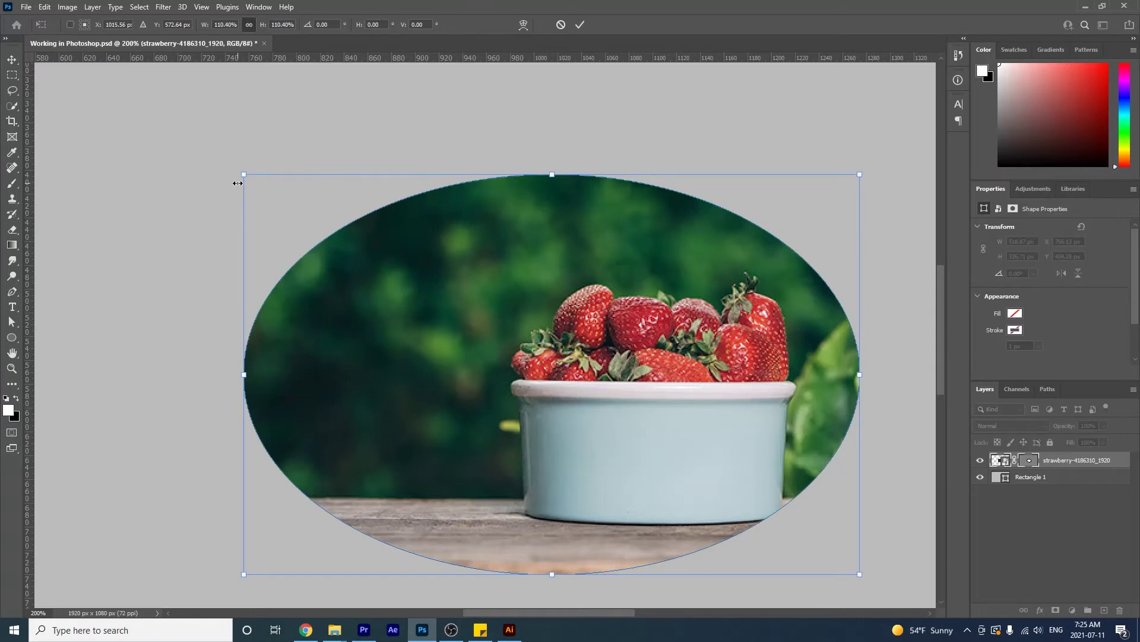
left_click_drag(356, 186, 372, 187)
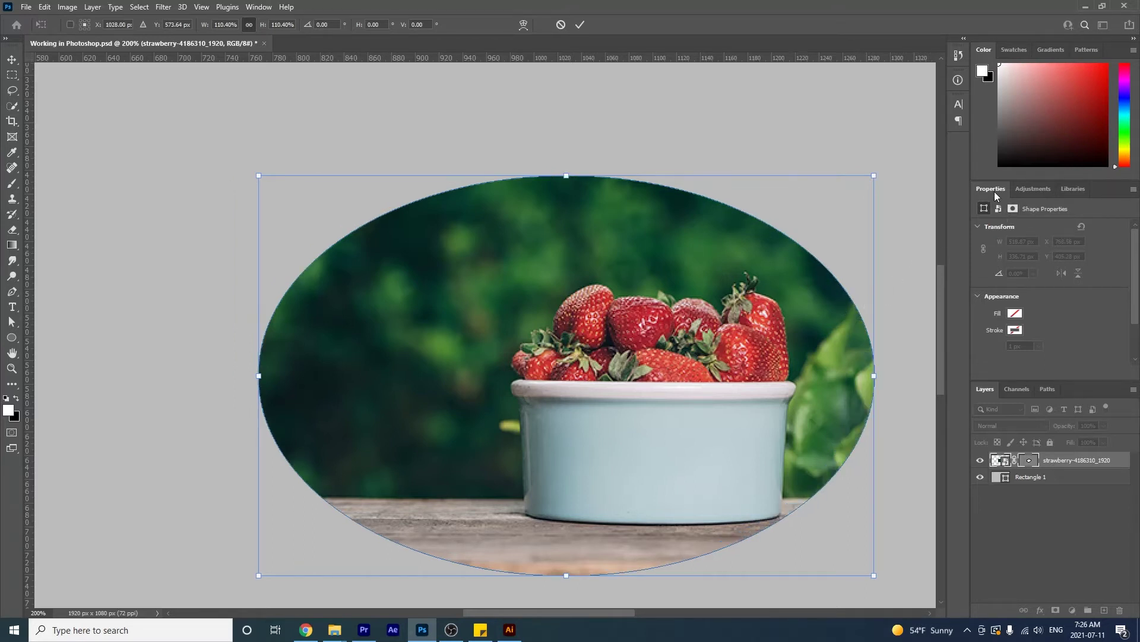
left_click(258, 6)
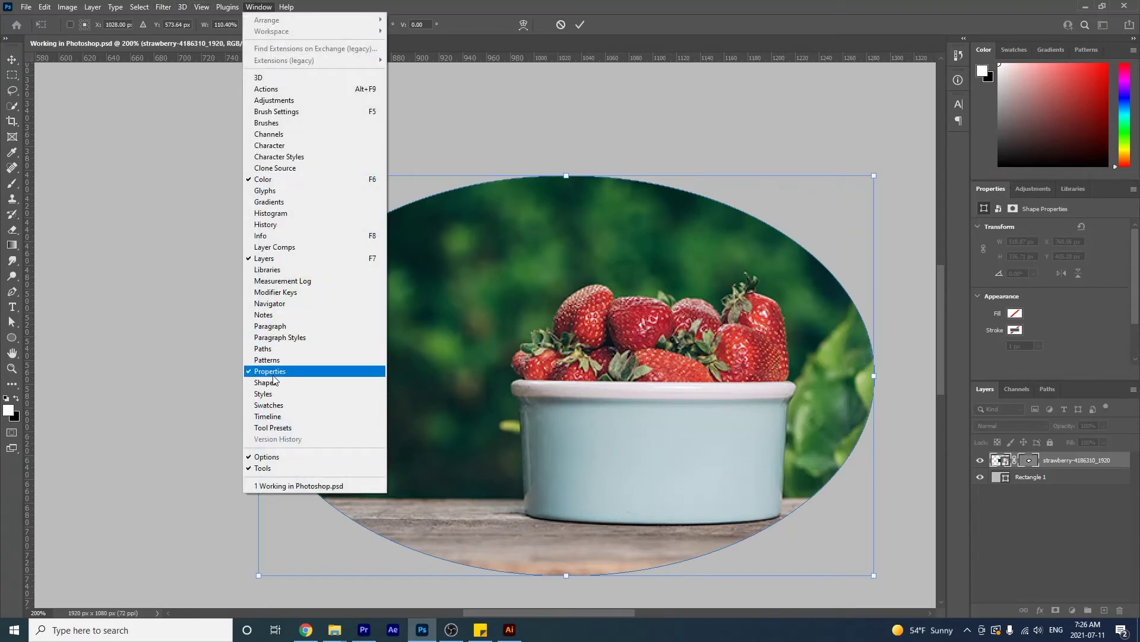
left_click(1088, 284)
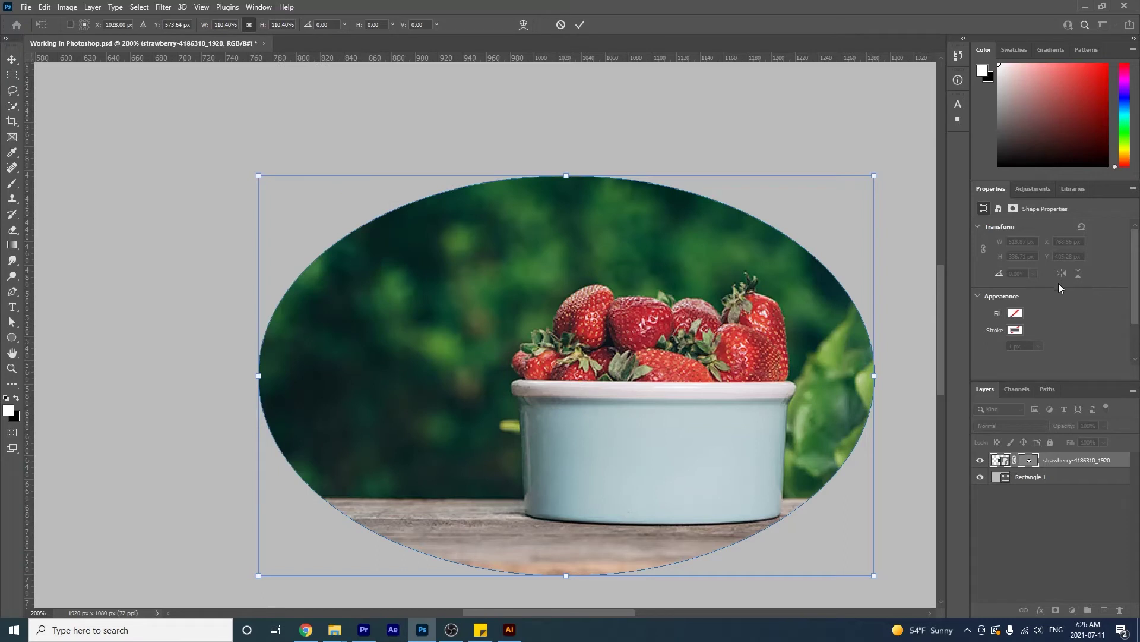
left_click(580, 26)
key("a")
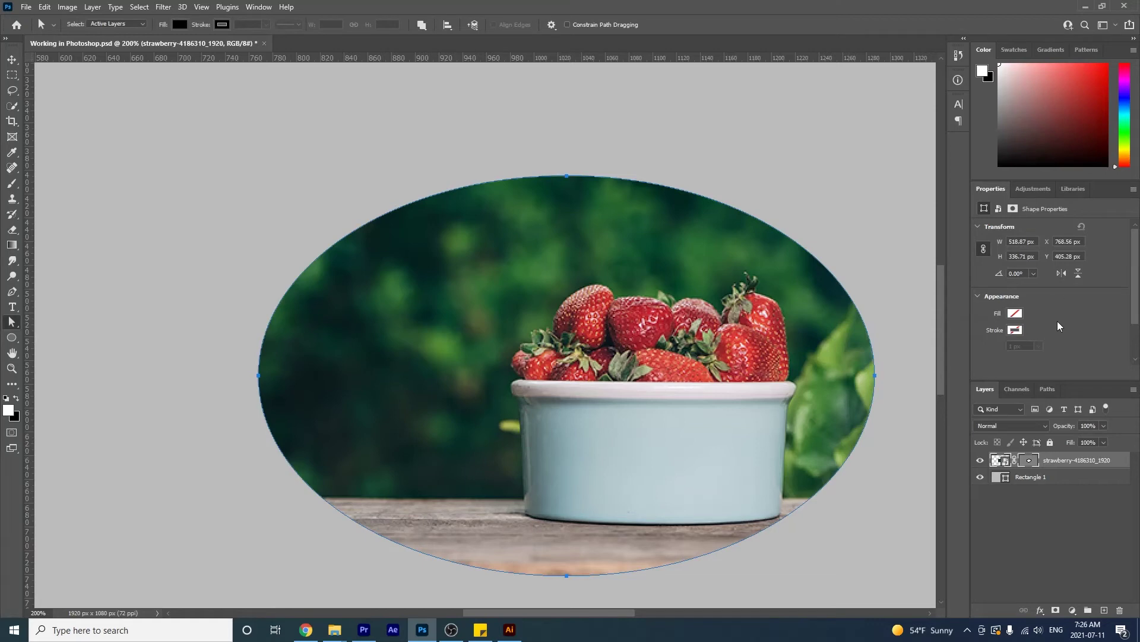
Apply Subtract Front Shape, then Intersect Shape Areas to the ellipse, and edit its width
scroll(1010, 269, "down", 2)
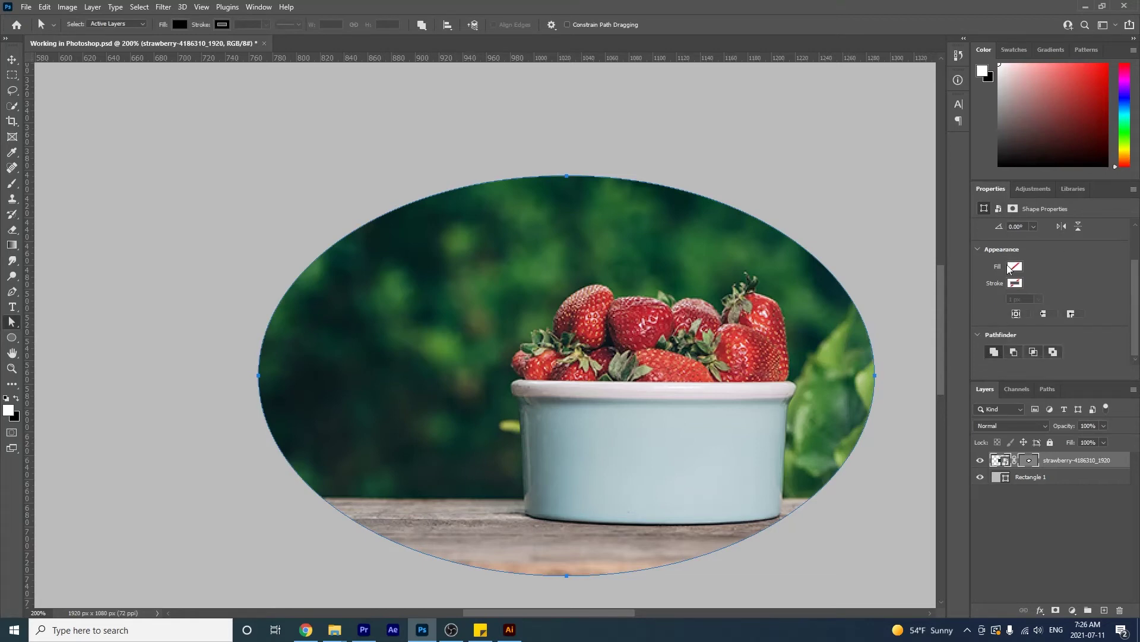
left_click(1015, 351)
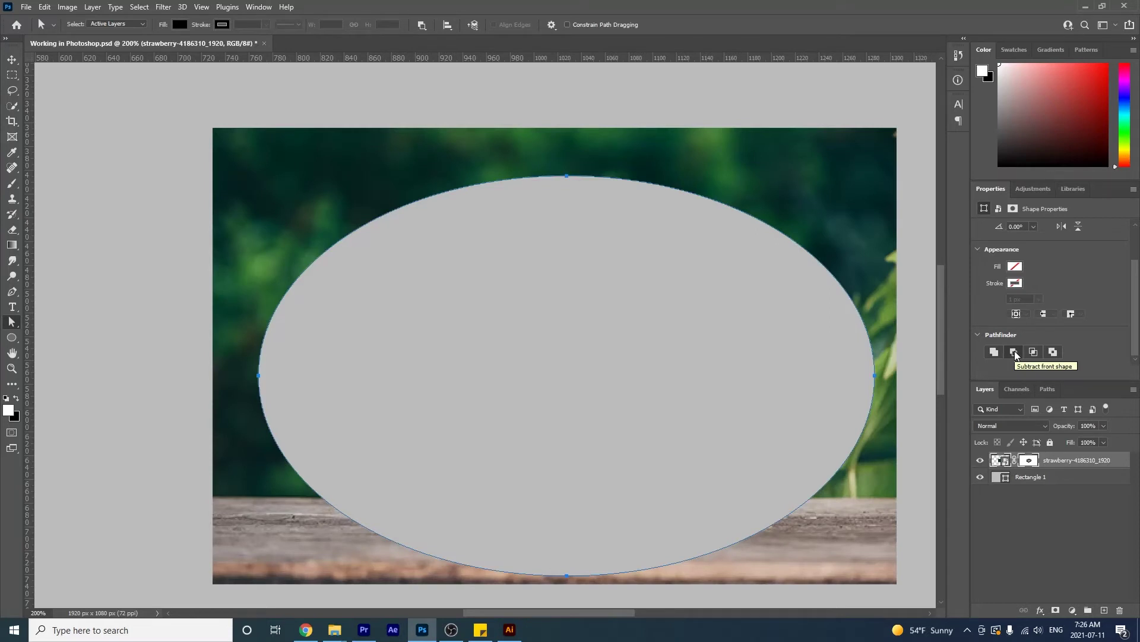
left_click(1036, 352)
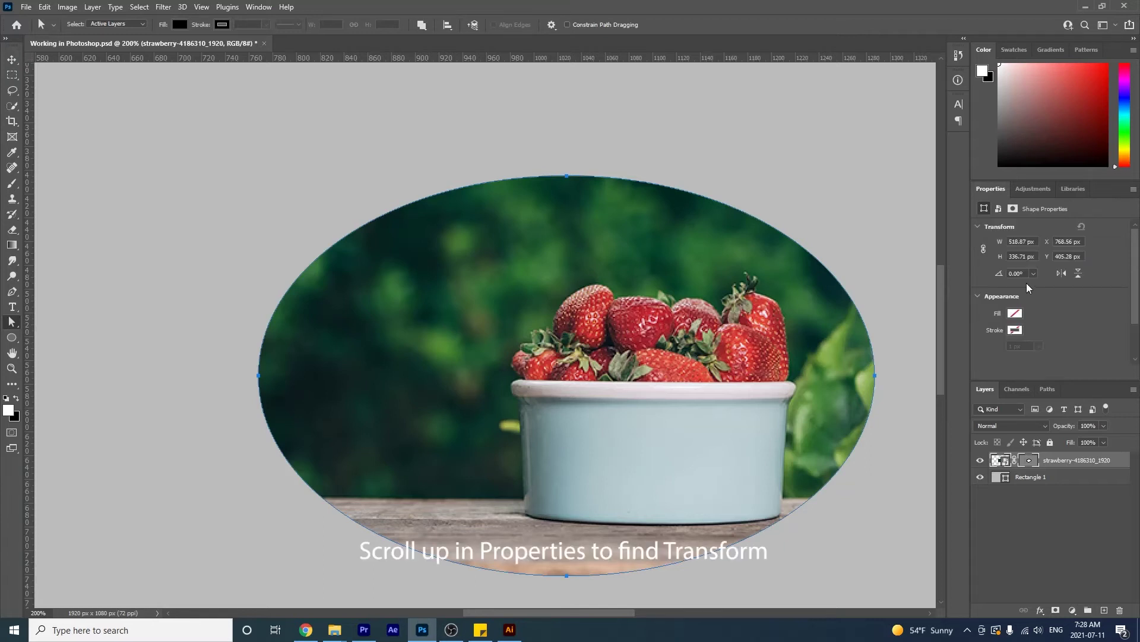
double_click(1019, 242)
Set the ellipse width to 300 px, then try lower mask Density and Feather before restoring them
type("300")
key("Return")
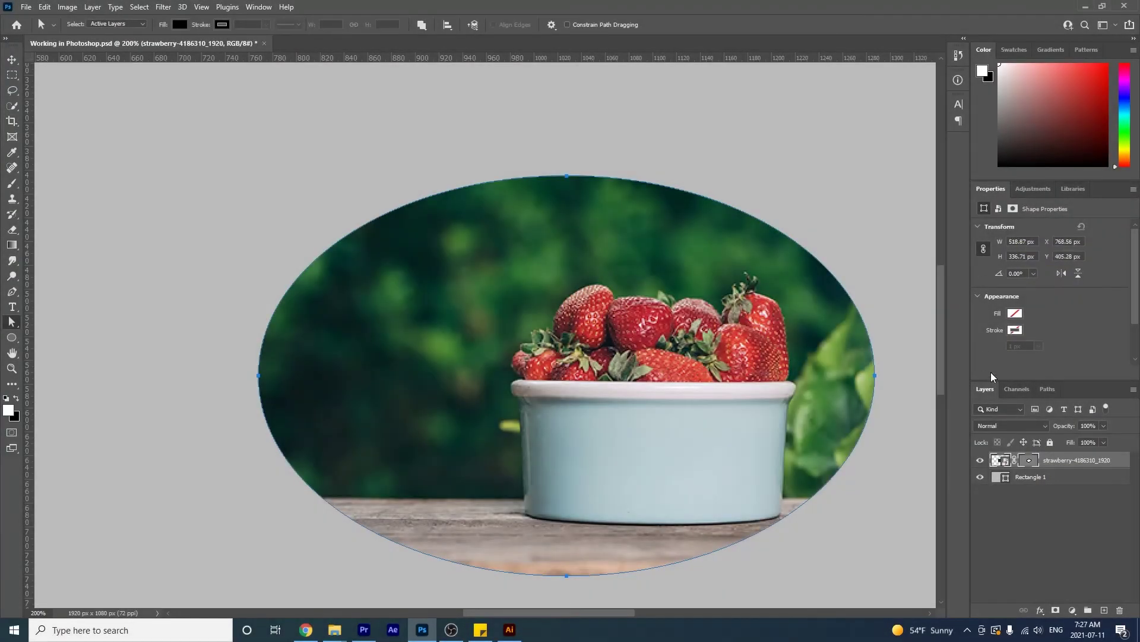
left_click(1012, 212)
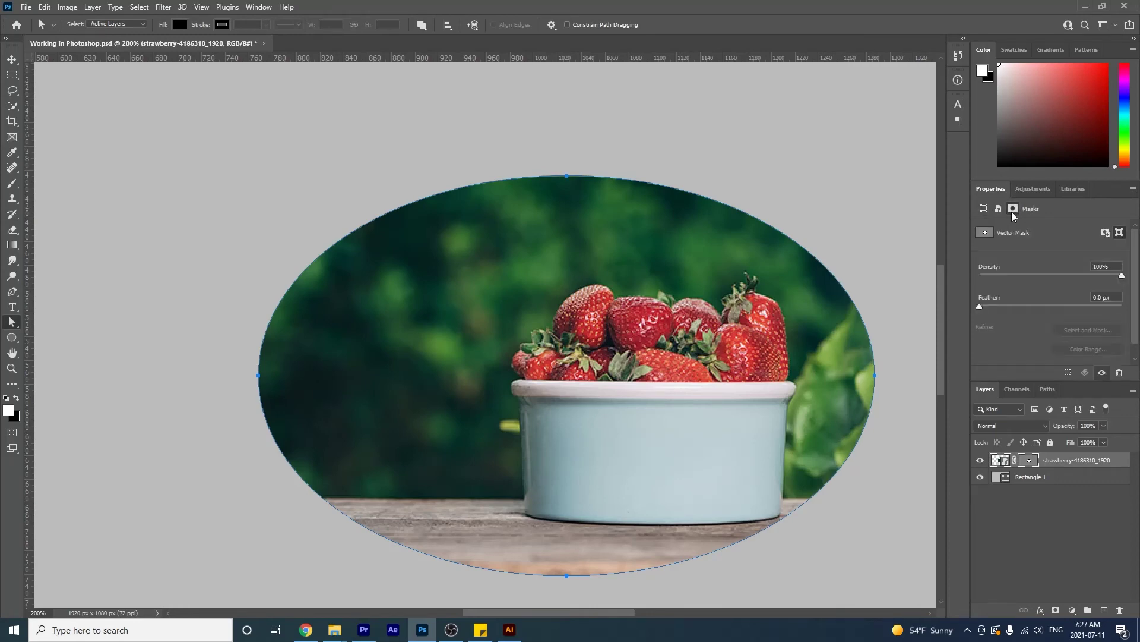
left_click_drag(1122, 275, 1067, 283)
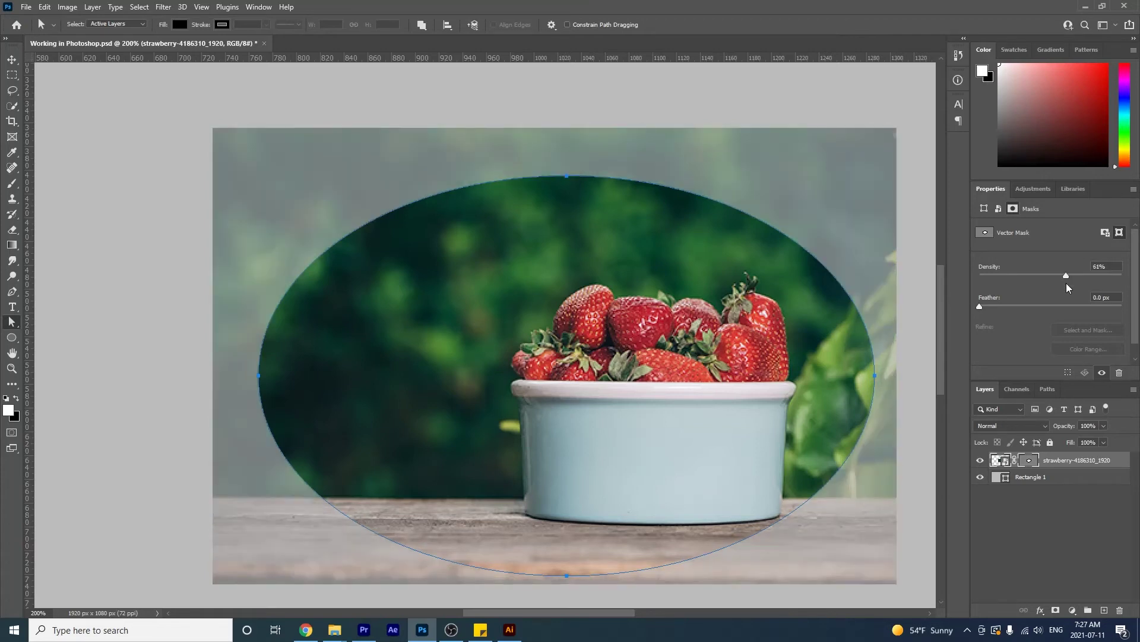
left_click_drag(1070, 274, 1123, 276)
mouse_move(978, 306)
left_mouse_down()
mouse_move(1039, 302)
mouse_move(980, 306)
left_mouse_up()
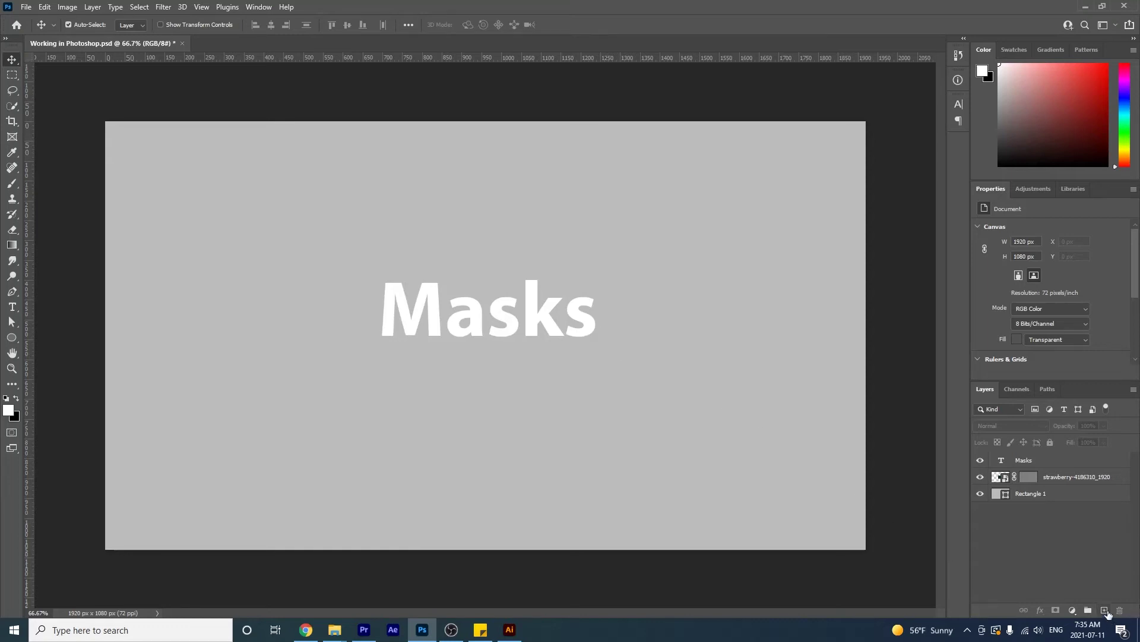
Add an empty Layer 1 above the Masks text, cancelling a second New Layer dialog
left_click(1106, 611)
key("ctrl+shift+n")
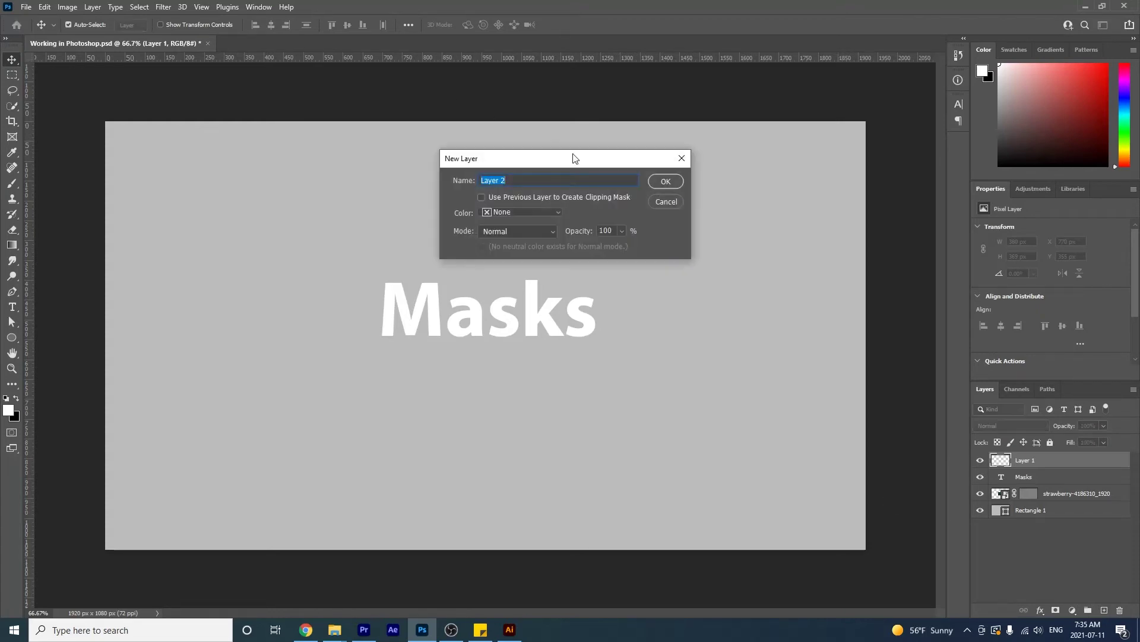
left_click(670, 202)
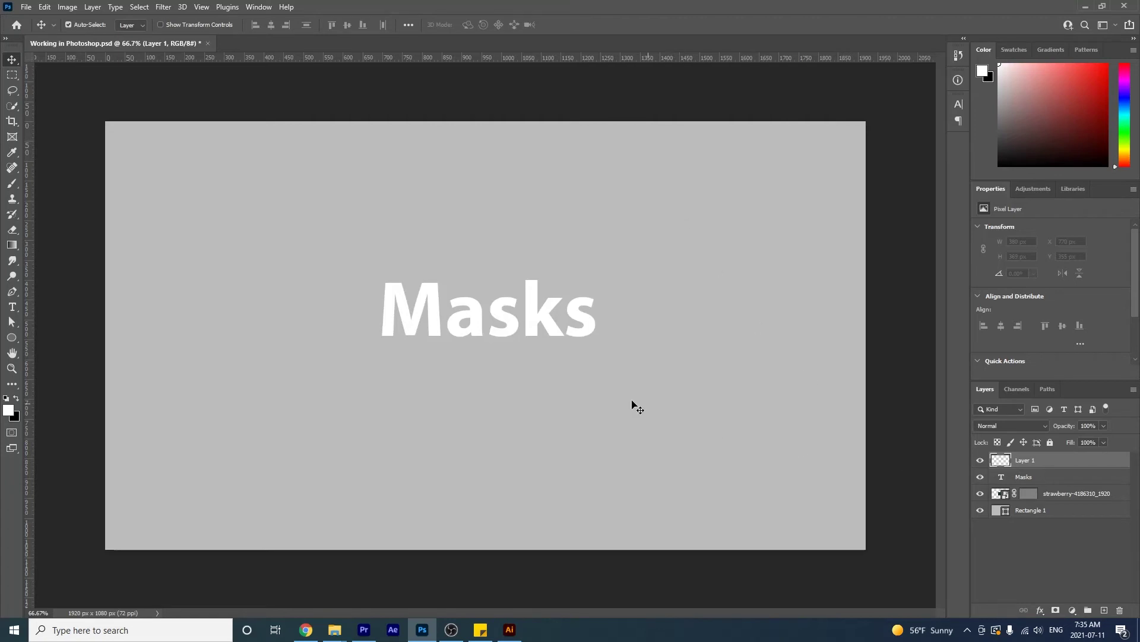
Set the brush foreground colour to blue #2490ff, paint a test stroke over Masks, then undo it
key("b")
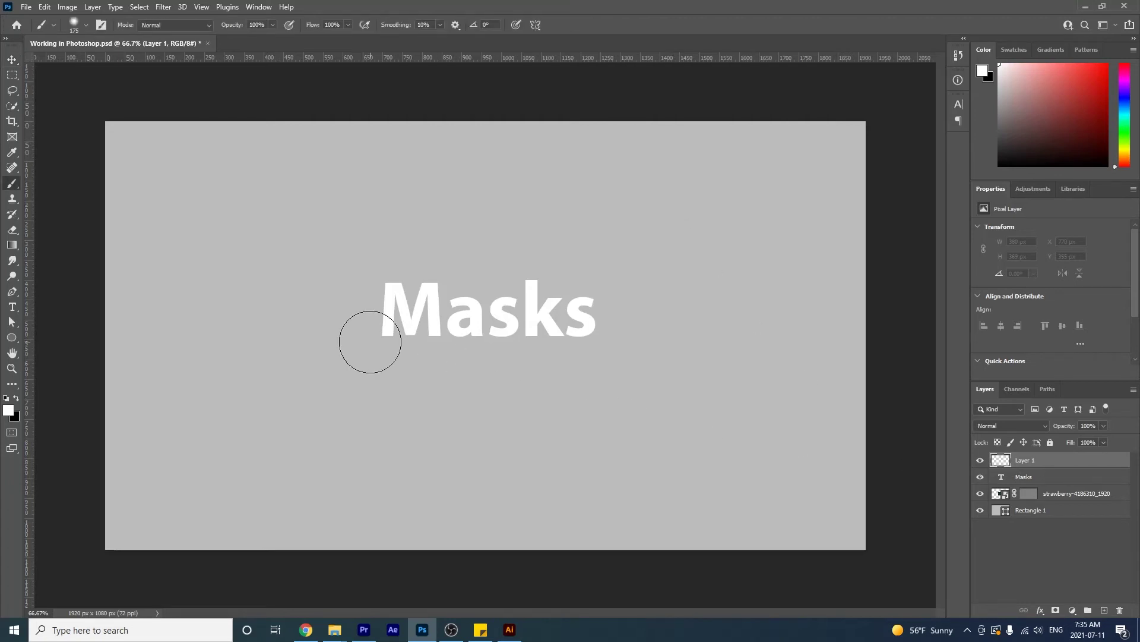
left_click(9, 410)
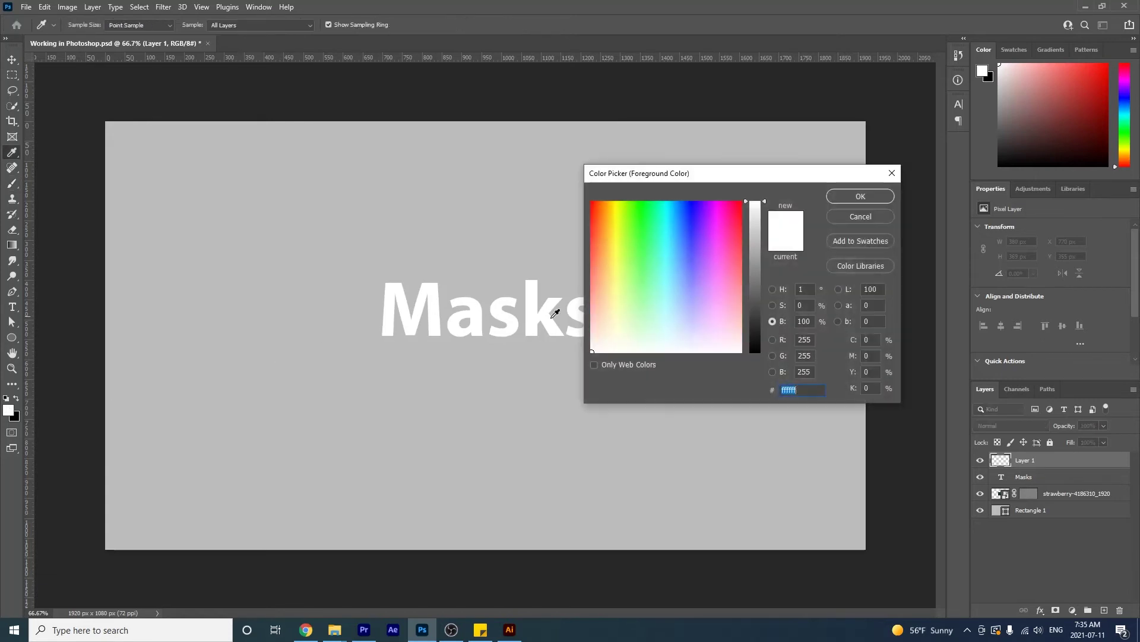
mouse_move(668, 254)
left_mouse_down()
mouse_move(656, 333)
mouse_move(648, 229)
mouse_move(679, 222)
left_mouse_up()
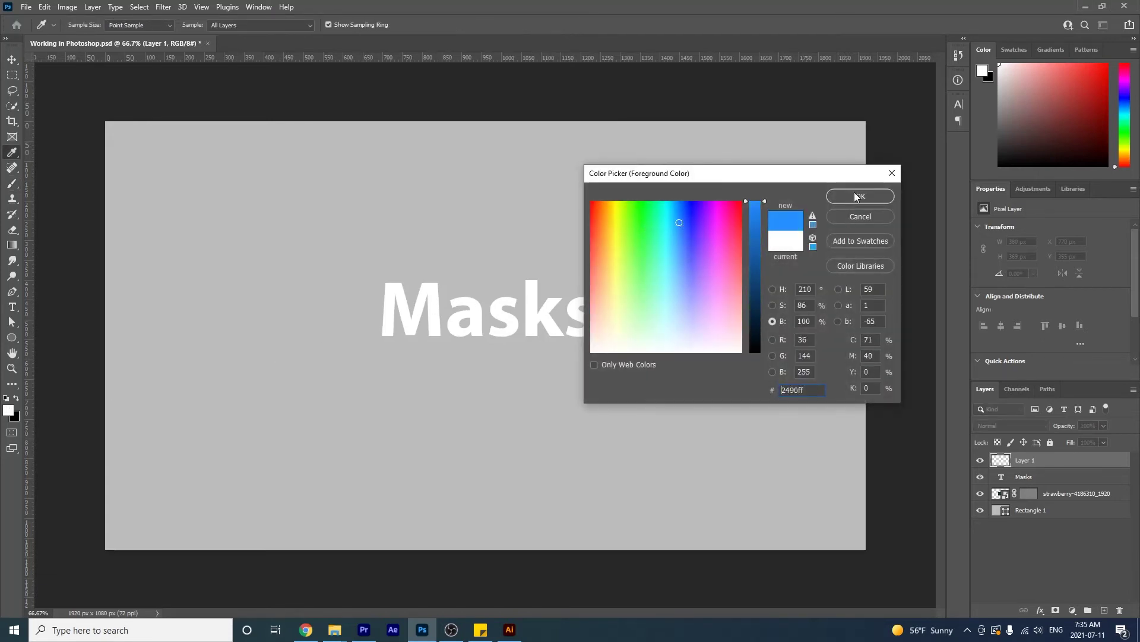
left_click(859, 196)
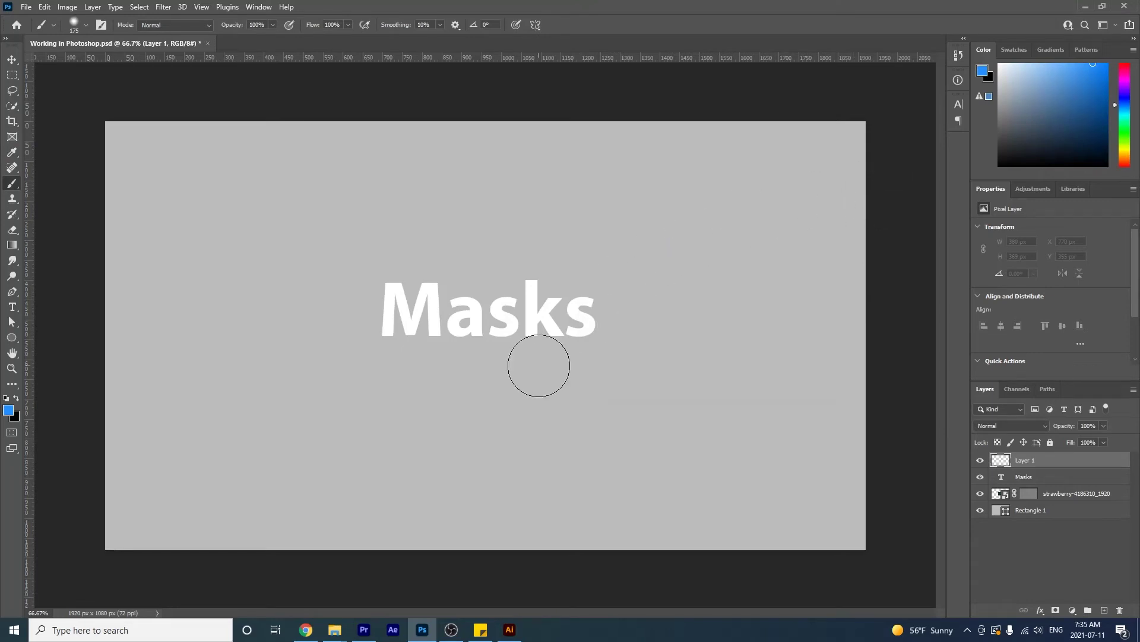
mouse_move(578, 316)
left_mouse_down()
mouse_move(581, 352)
mouse_move(496, 347)
mouse_move(478, 330)
mouse_move(366, 334)
mouse_move(365, 304)
mouse_move(317, 332)
mouse_move(407, 369)
mouse_move(564, 361)
left_mouse_up()
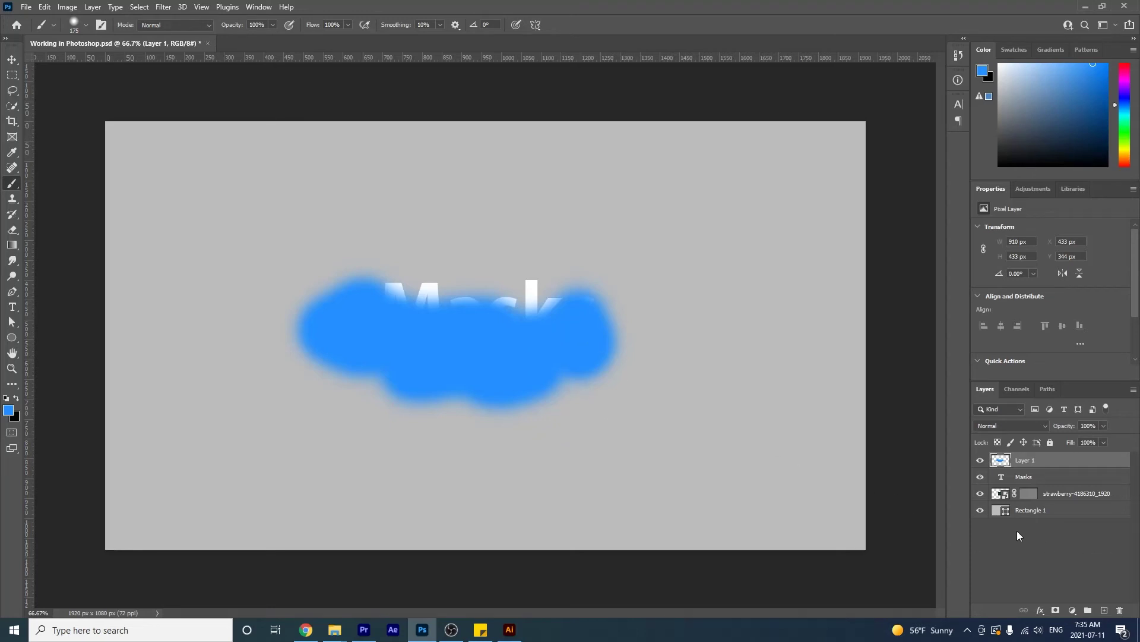
key("ctrl+z")
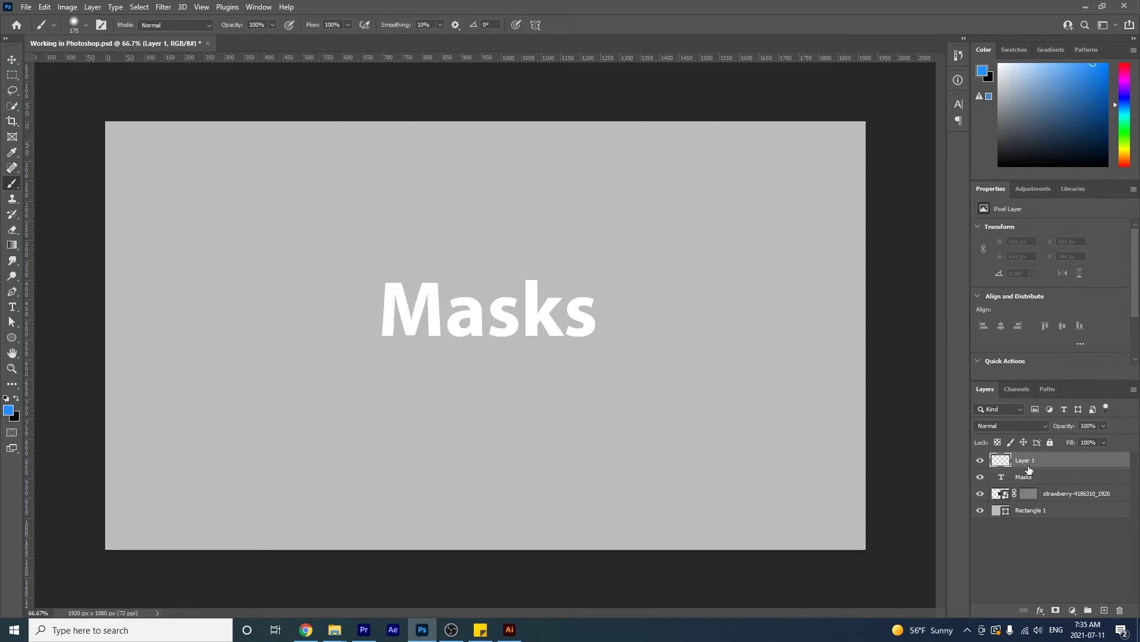
left_click_drag(1001, 479, 1002, 481)
Add a layer mask to Layer 1 from the Masks text outline, then target the layer's pixels
left_click(1001, 478, "ctrl")
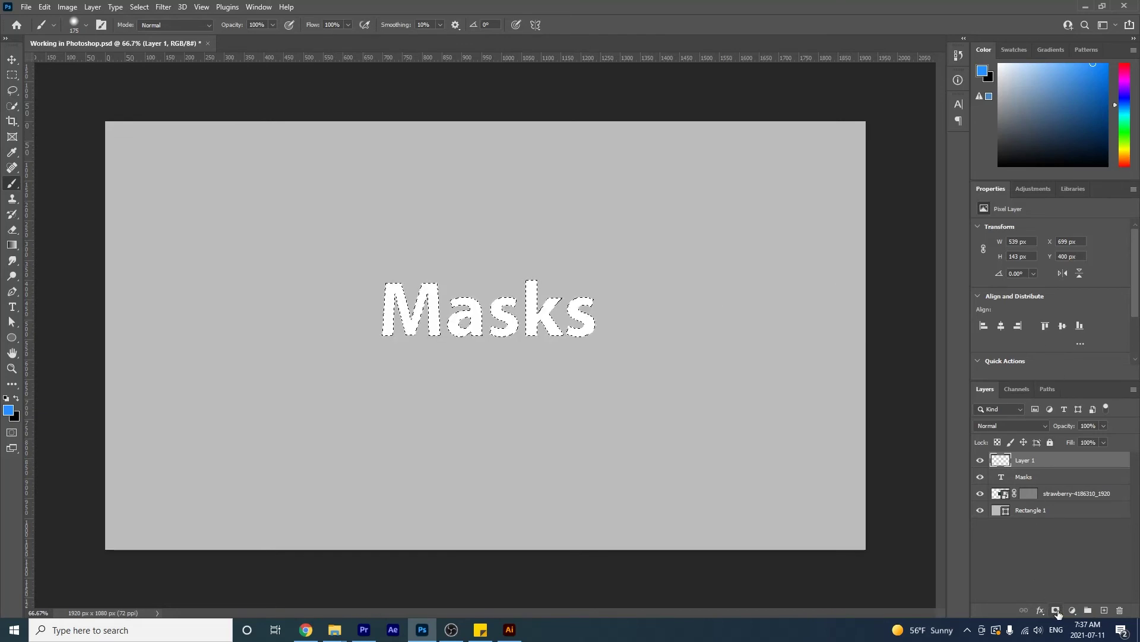
left_click(1056, 612)
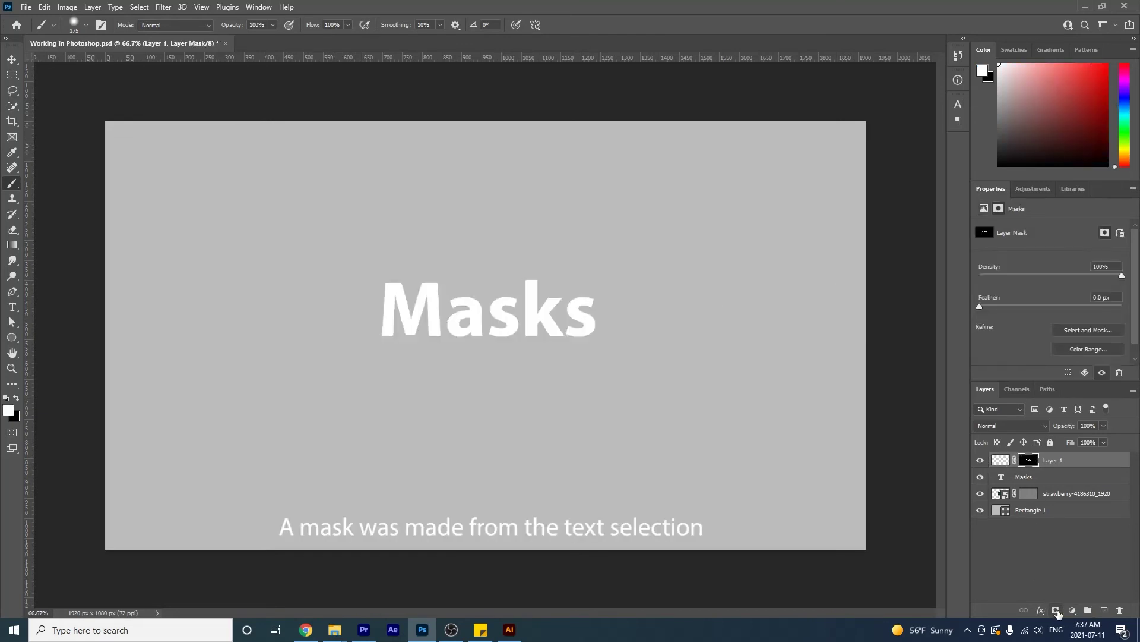
left_click(1035, 463)
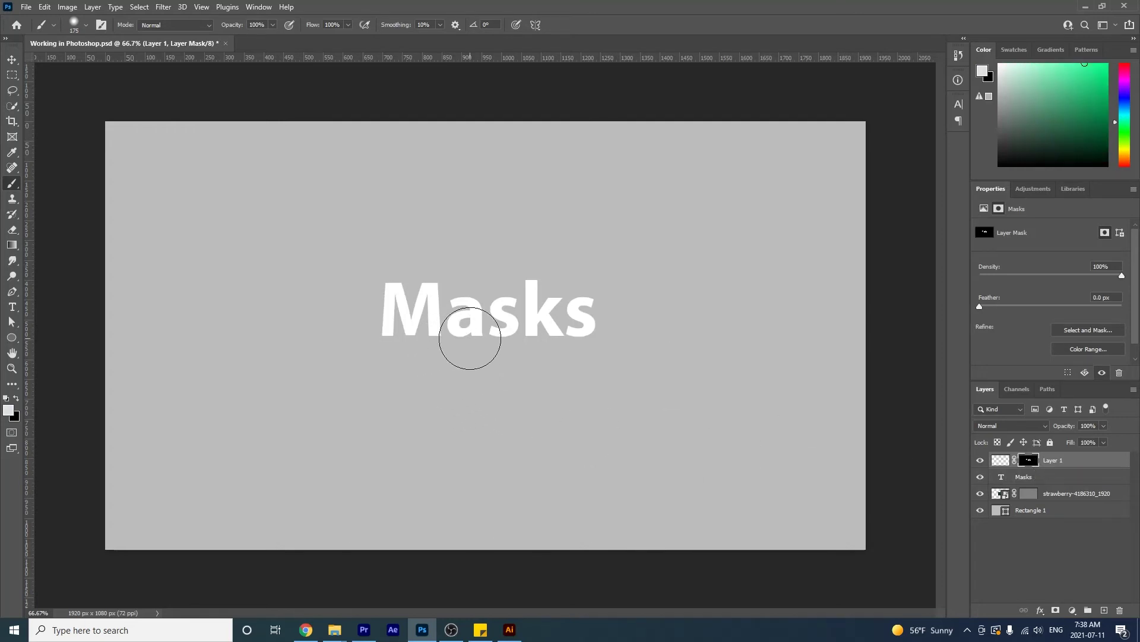
left_click(1001, 463)
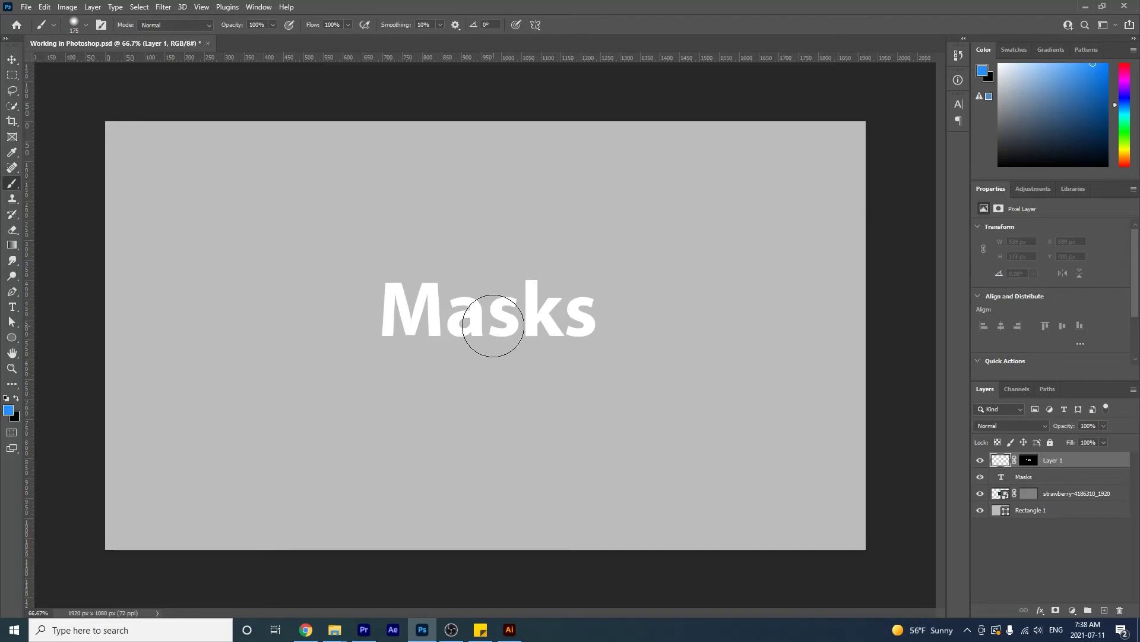
Paint soft blue strokes along the bottom and top of the Masks lettering
mouse_move(516, 360)
left_mouse_down()
mouse_move(552, 364)
mouse_move(408, 351)
mouse_move(374, 364)
left_mouse_up()
mouse_move(574, 377)
left_mouse_down()
mouse_move(571, 361)
mouse_move(612, 364)
left_mouse_up()
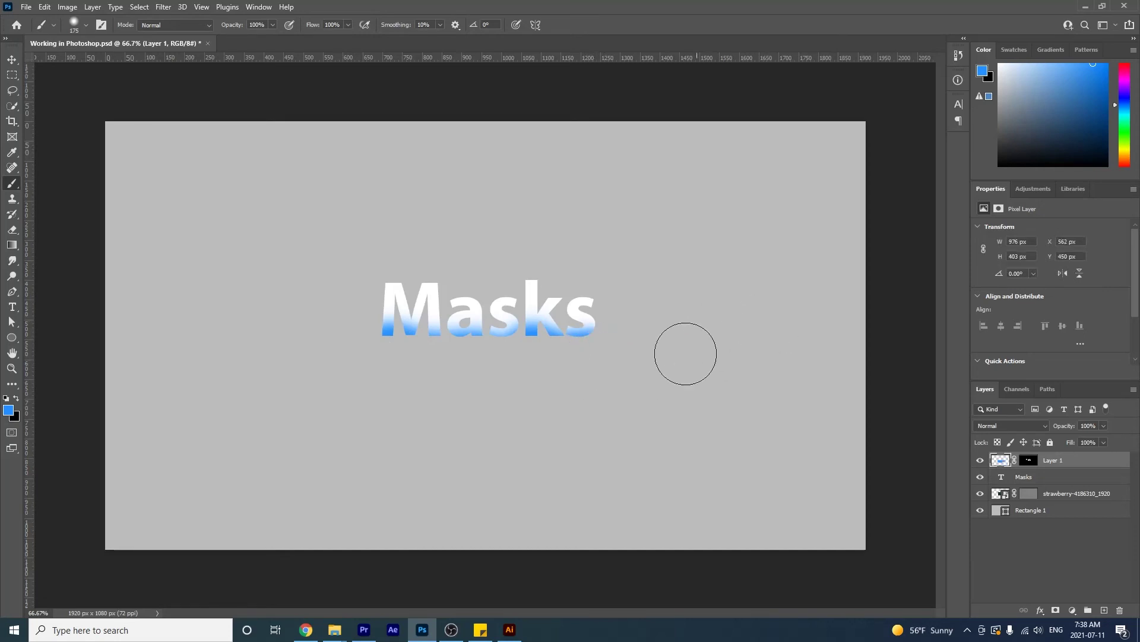
mouse_move(571, 267)
left_mouse_down()
mouse_move(389, 261)
mouse_move(341, 242)
left_mouse_up()
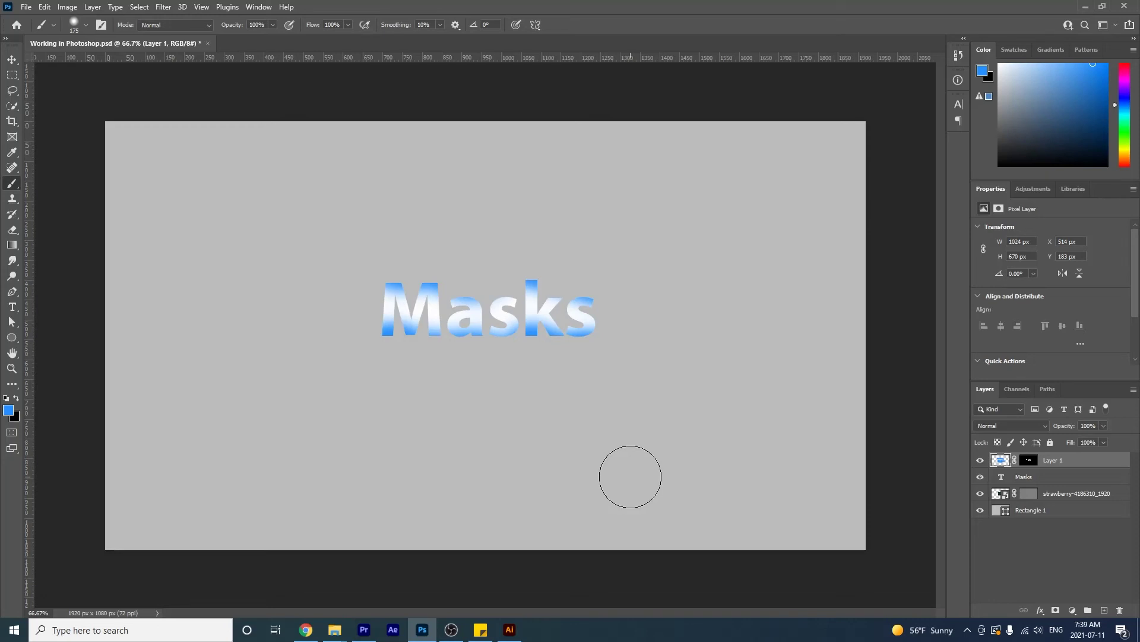
left_click(1020, 479)
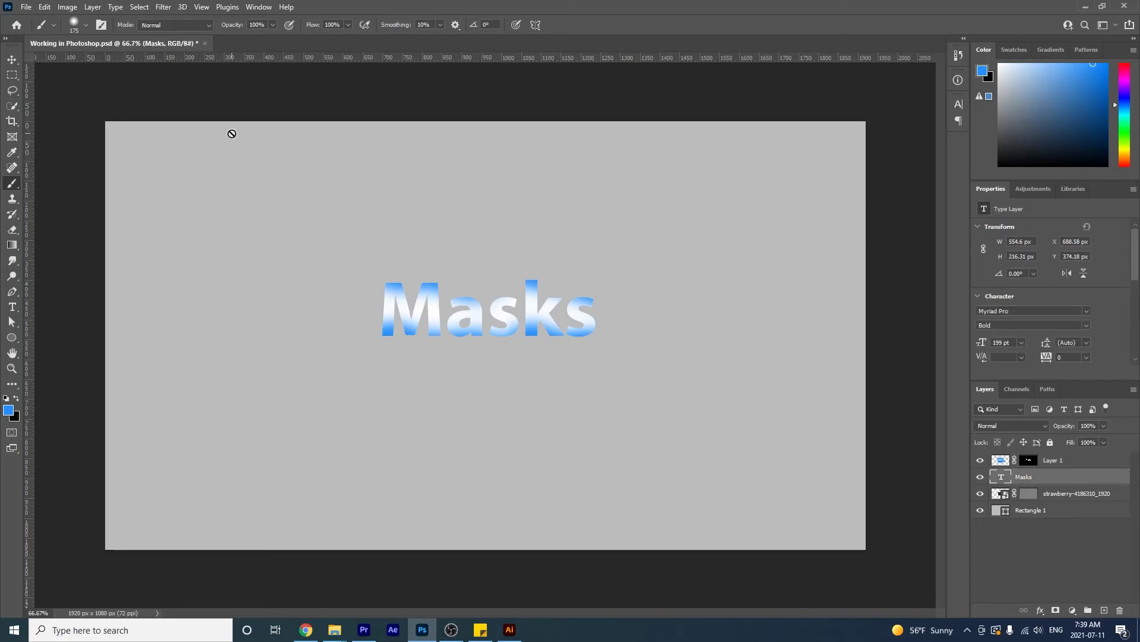
Change the Masks text font to Lucida Sans Unicode Regular
key("t")
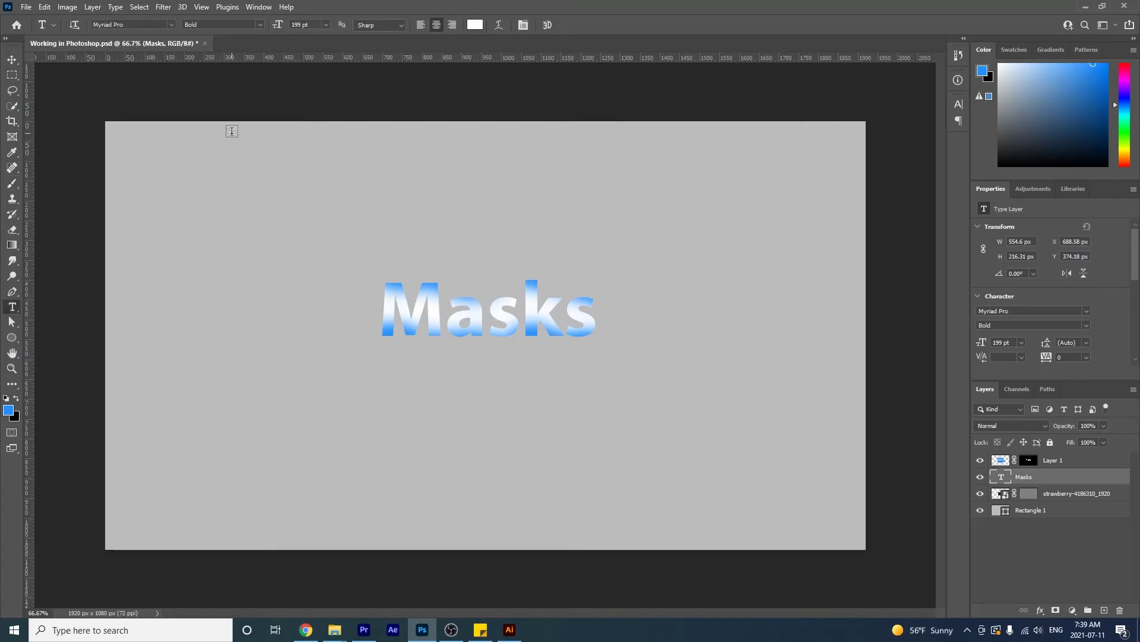
left_click(171, 25)
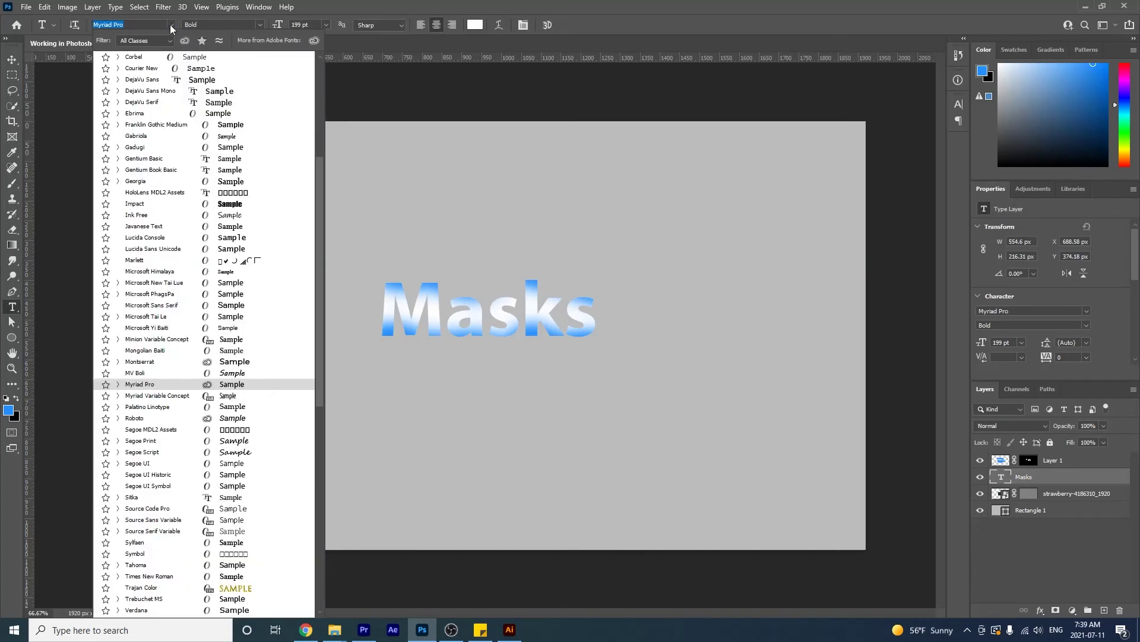
left_click(161, 253)
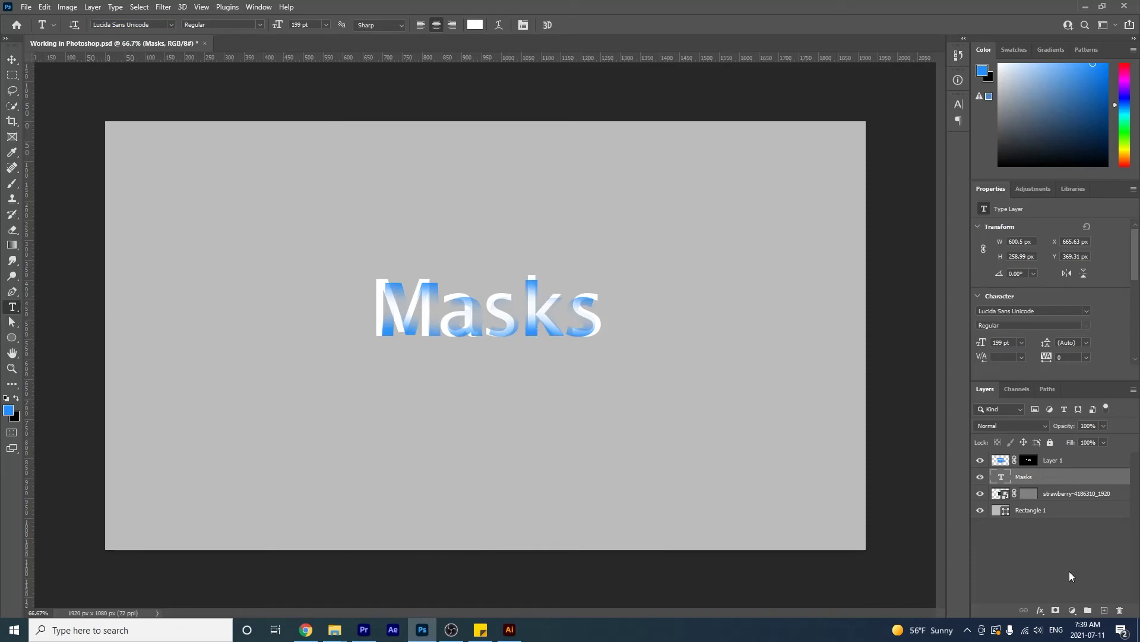
Remove Layer 1's mask and delete the blue-painted Layer 1
left_click(1029, 461)
key("ctrl+z")
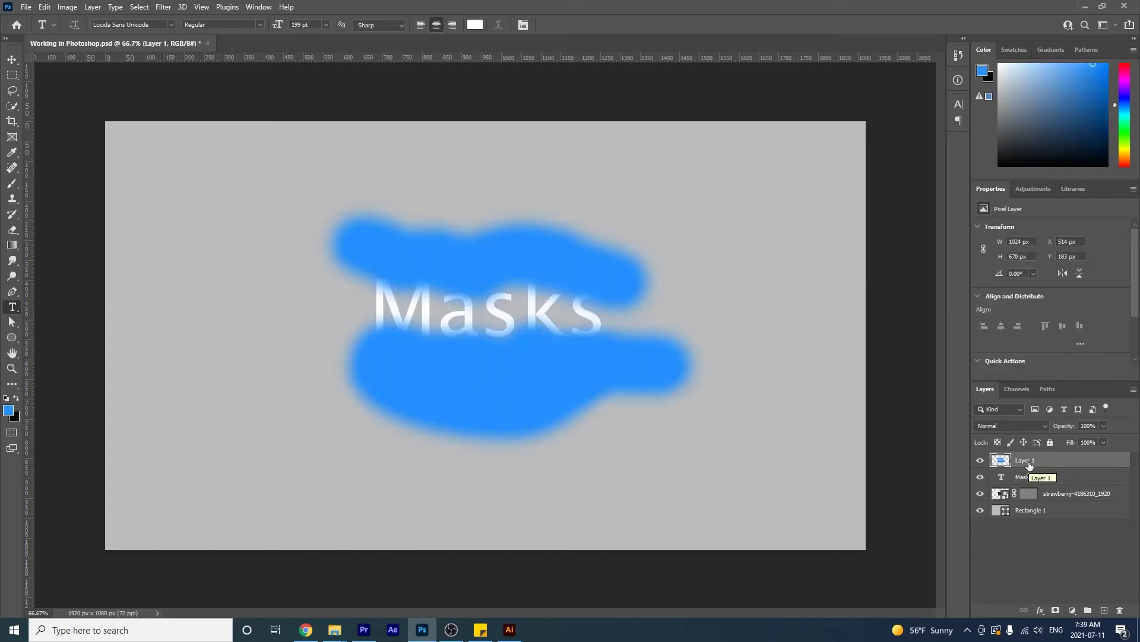
key("Delete")
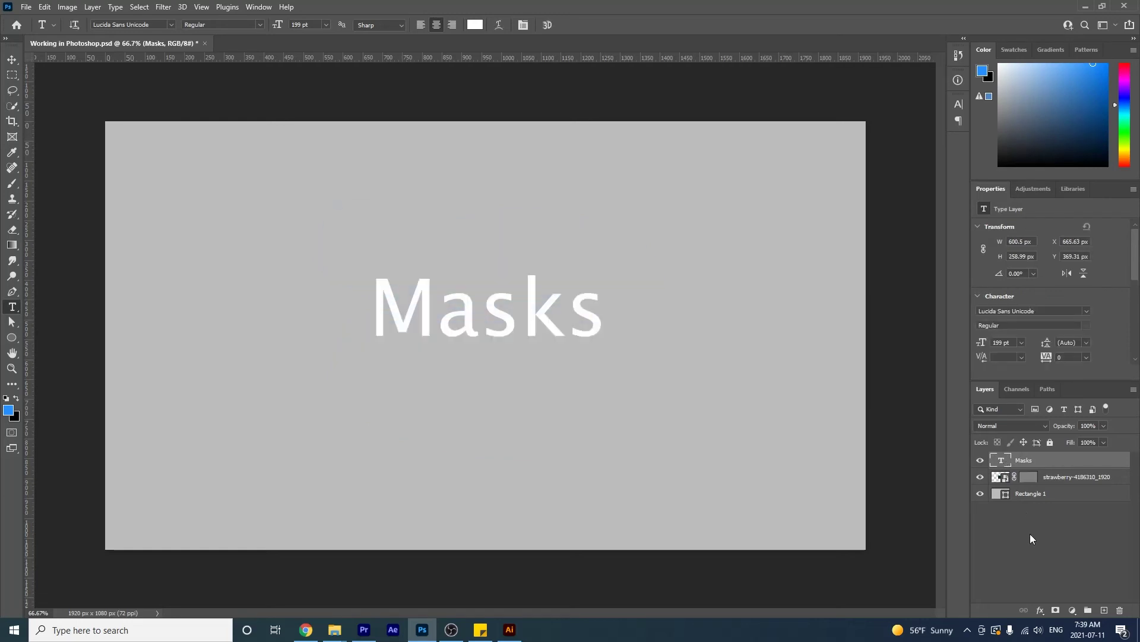
Create a new empty Layer 1 clipped to the Masks text and pick the Brush
left_click(1105, 611)
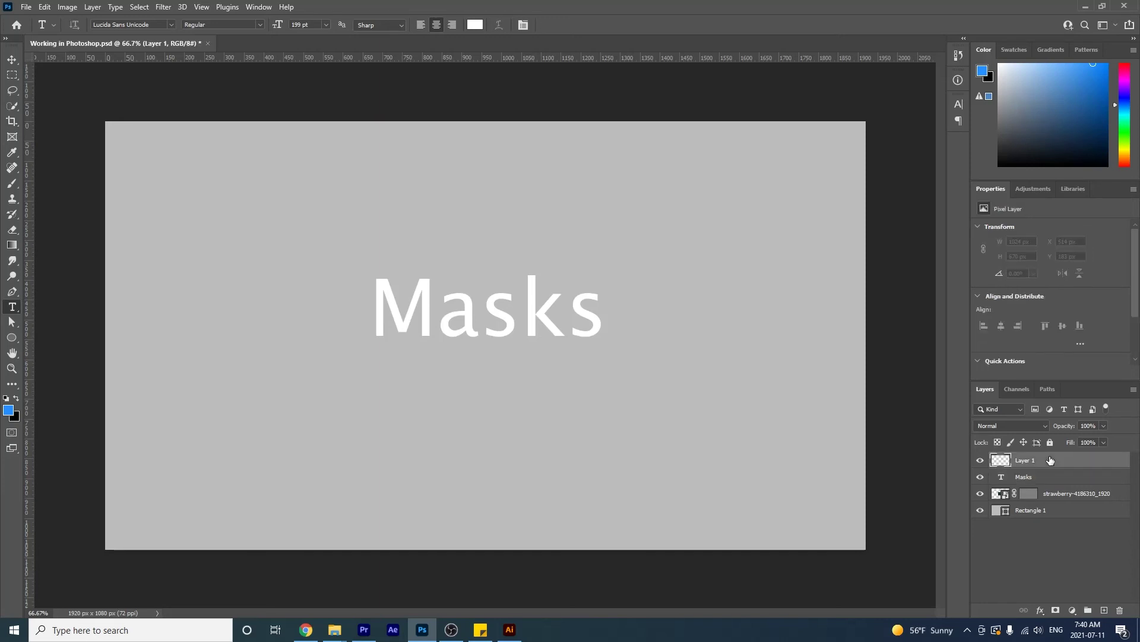
left_click_drag(1050, 461, 1045, 465)
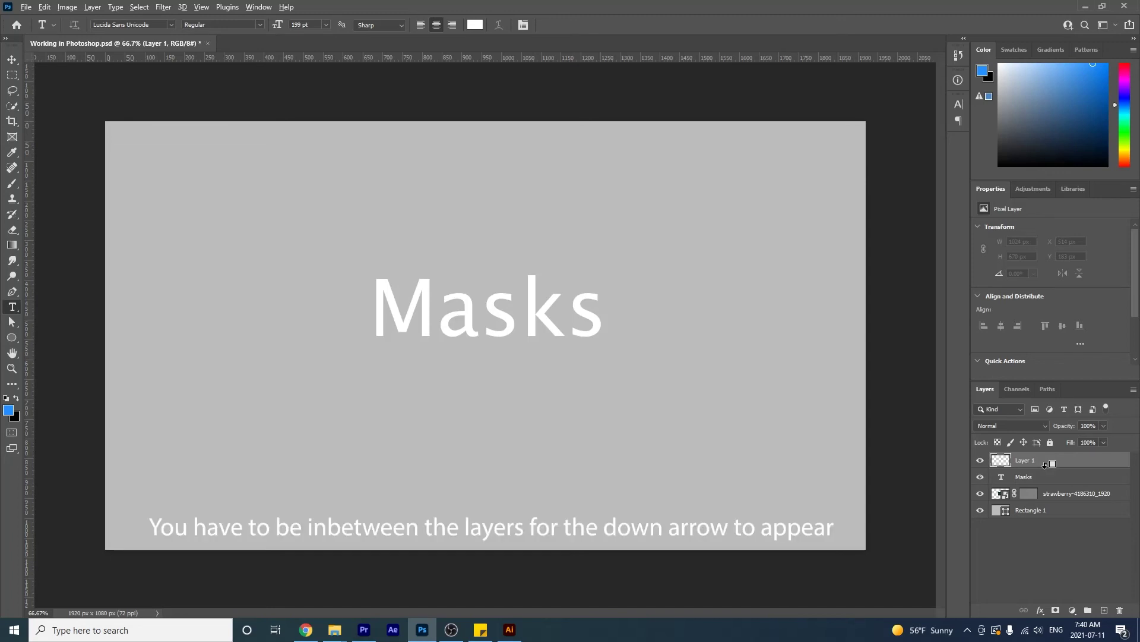
left_click(1045, 465, "alt")
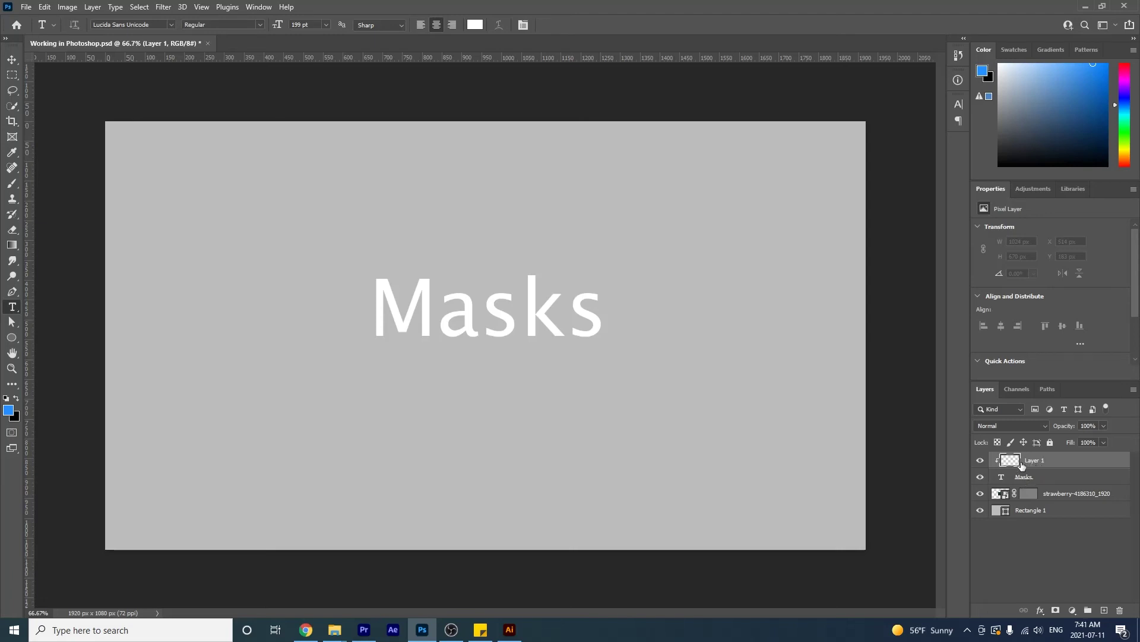
key("v")
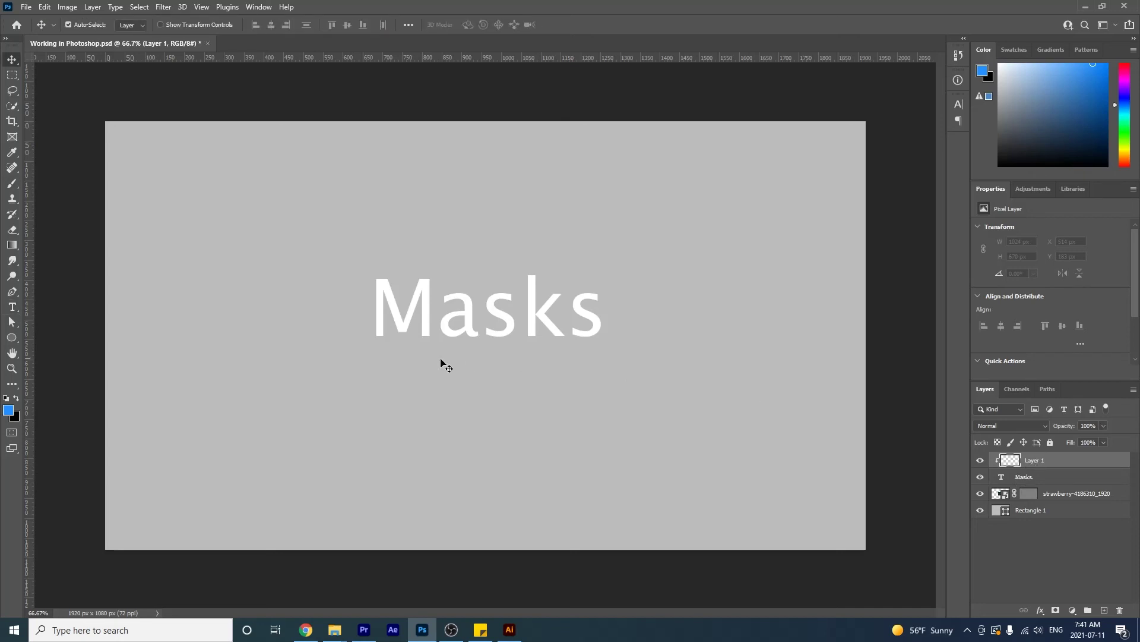
key("b")
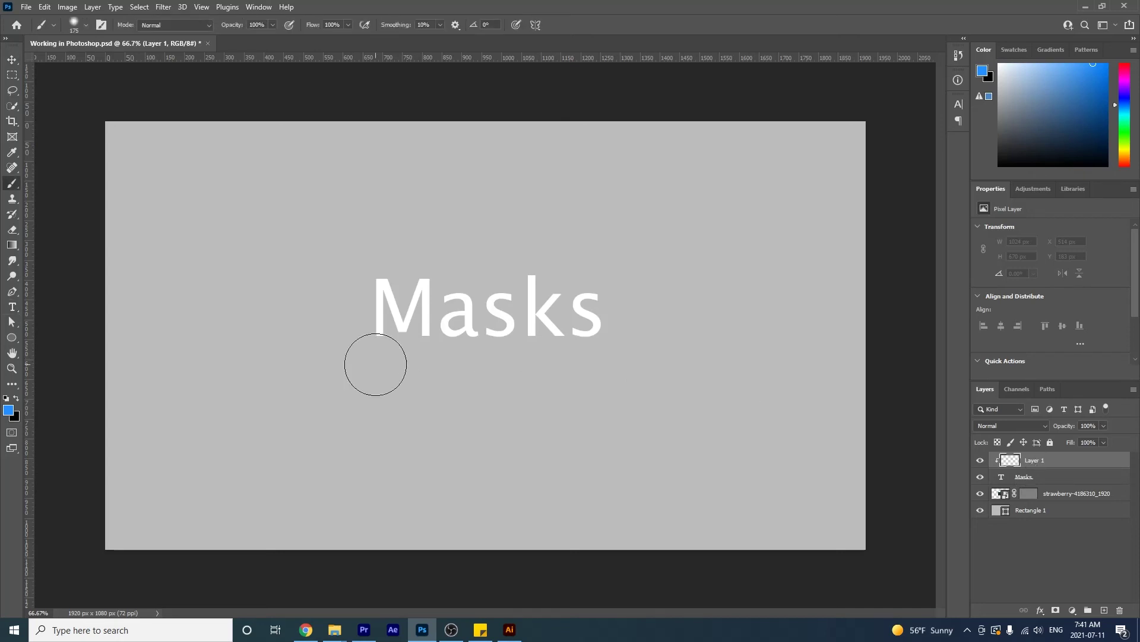
Paint blue across the lower letters, then try the Ebrima font on Masks and undo it
mouse_move(366, 338)
left_mouse_down()
mouse_move(380, 359)
mouse_move(434, 370)
mouse_move(507, 341)
mouse_move(616, 358)
mouse_move(337, 356)
mouse_move(374, 259)
mouse_move(494, 247)
mouse_move(613, 273)
mouse_move(746, 323)
left_mouse_up()
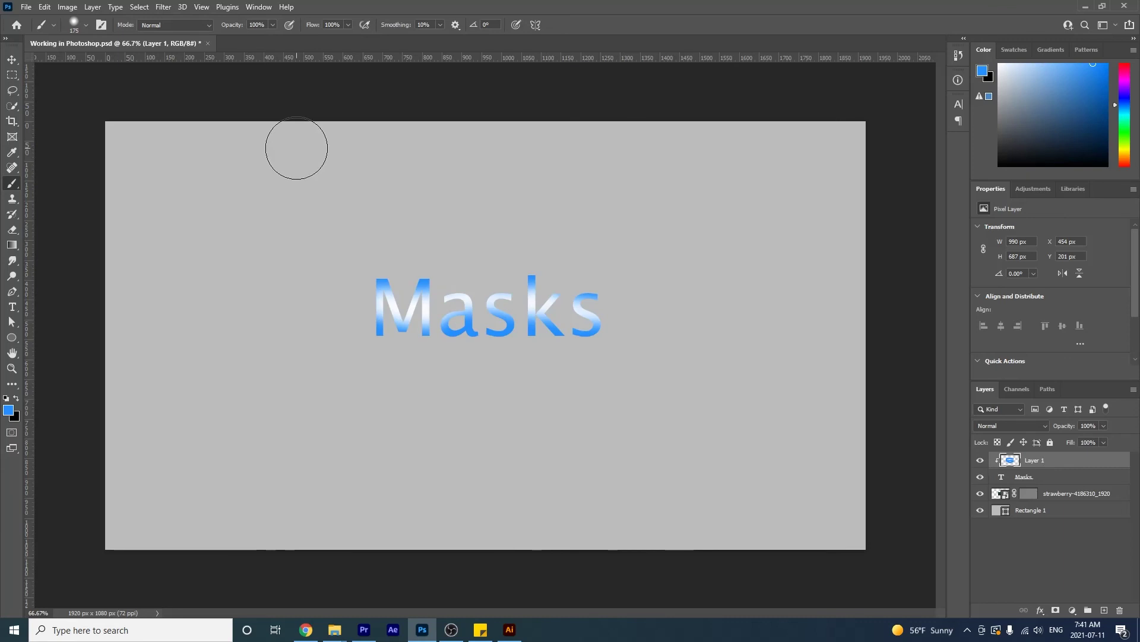
left_click(1055, 479)
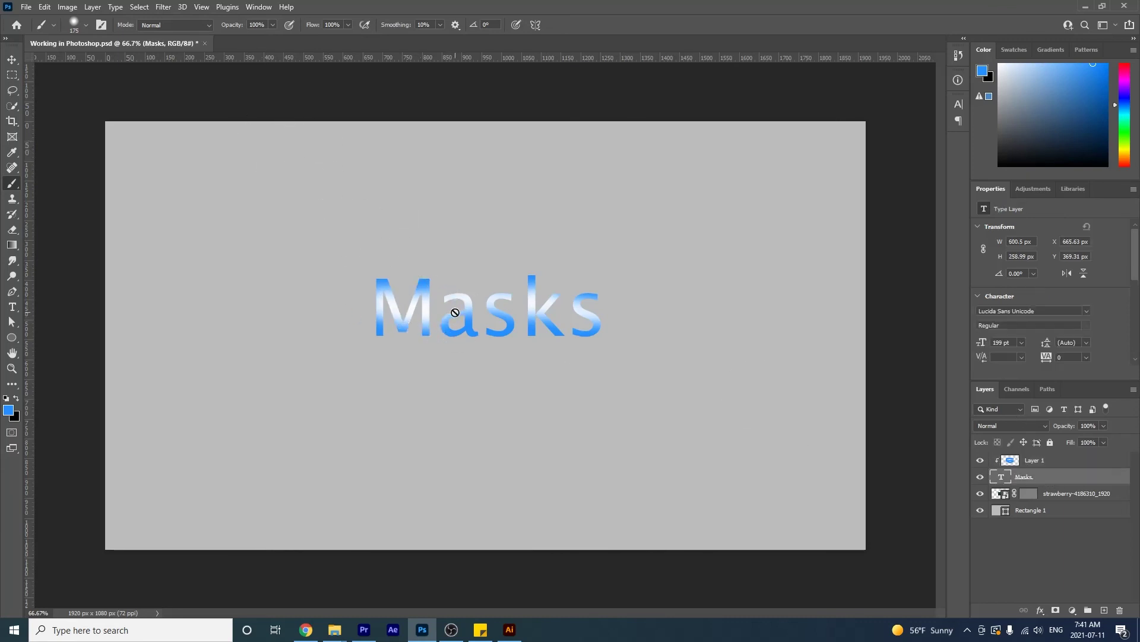
key("t")
left_click(489, 316)
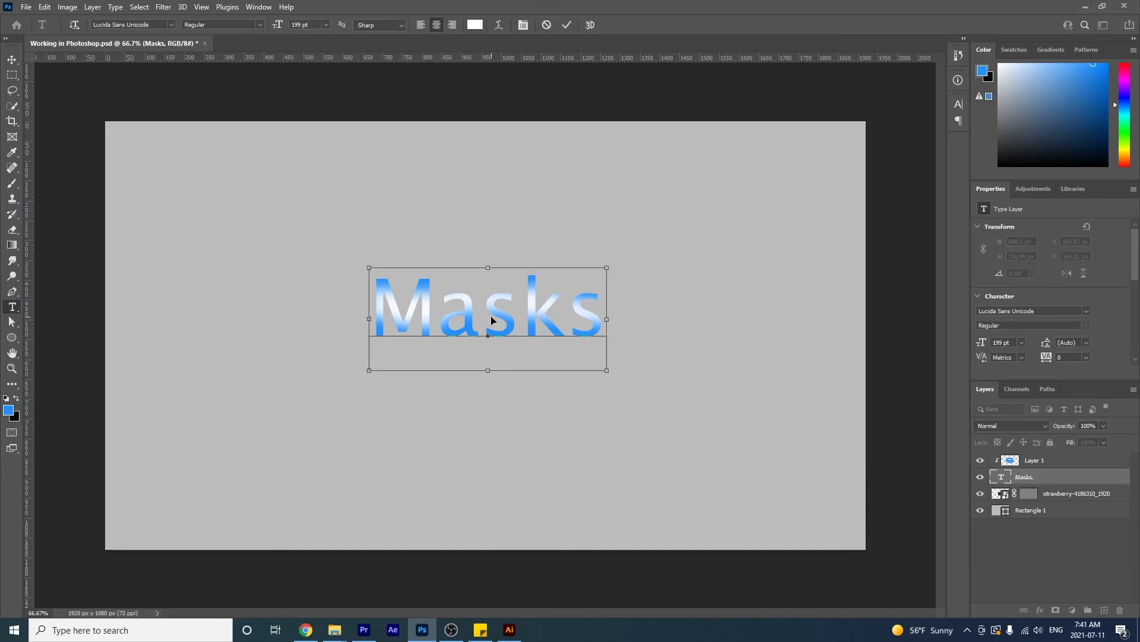
key("ctrl+a")
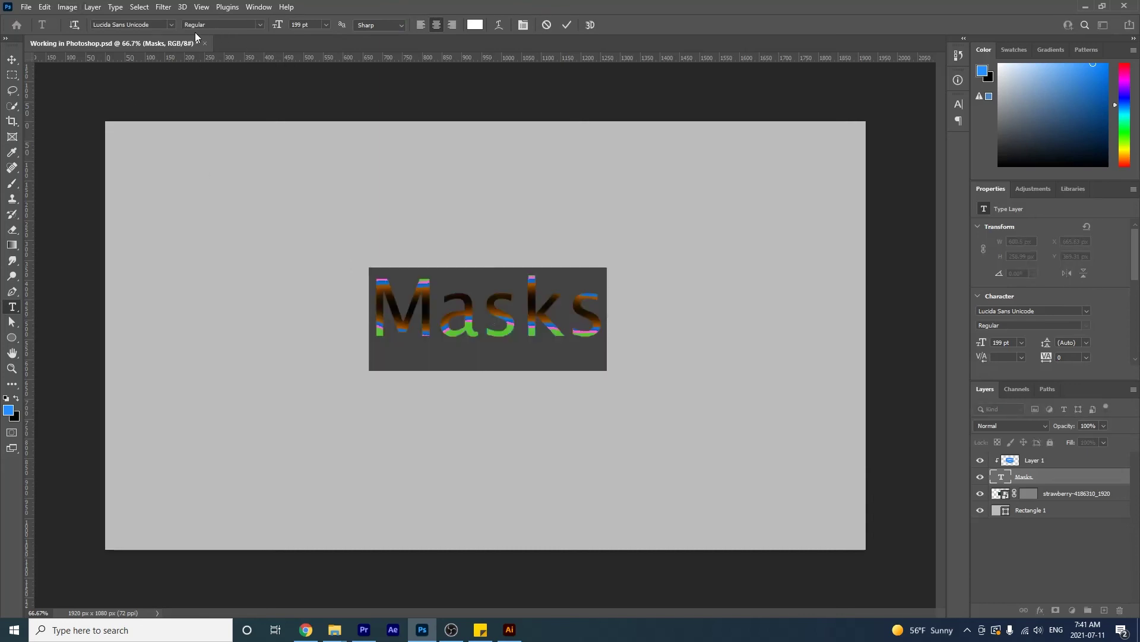
left_click(171, 25)
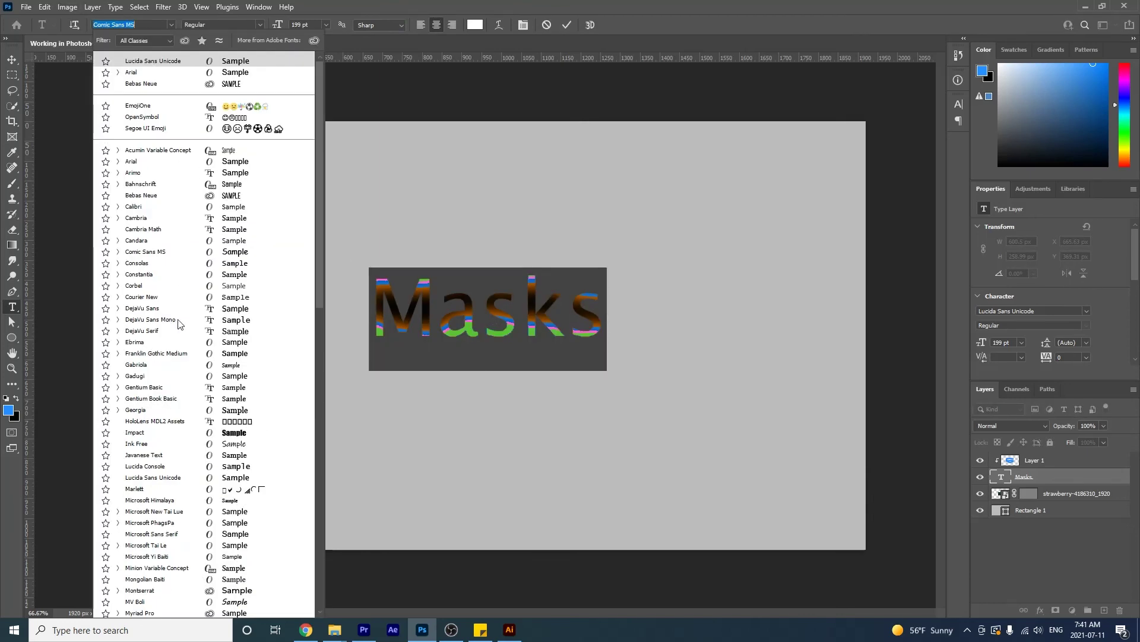
left_click(153, 344)
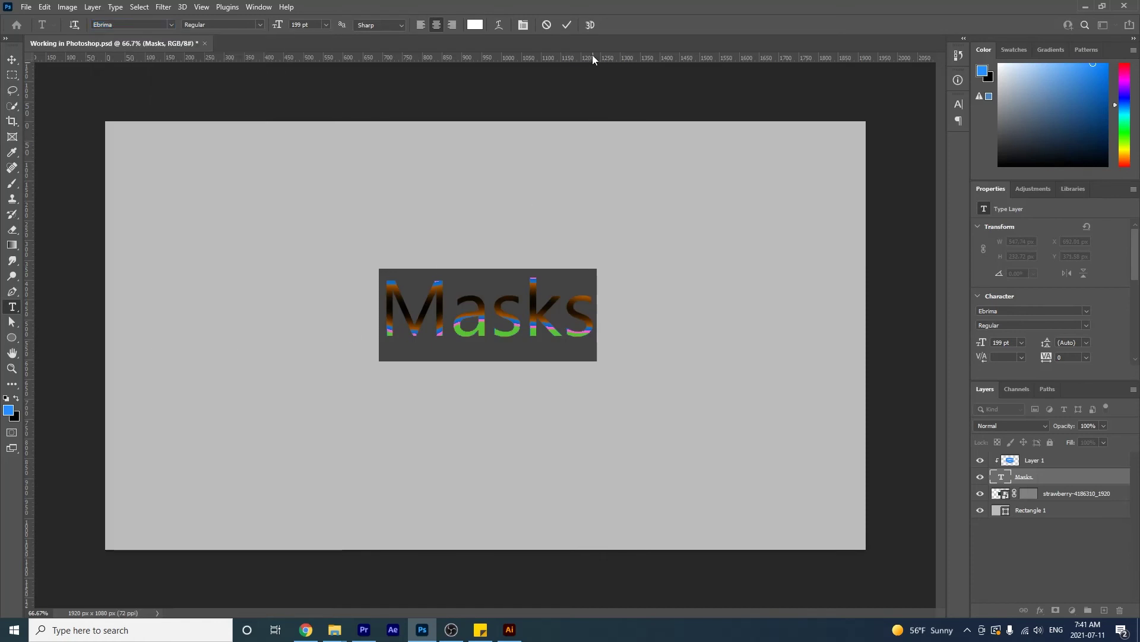
left_click(567, 25)
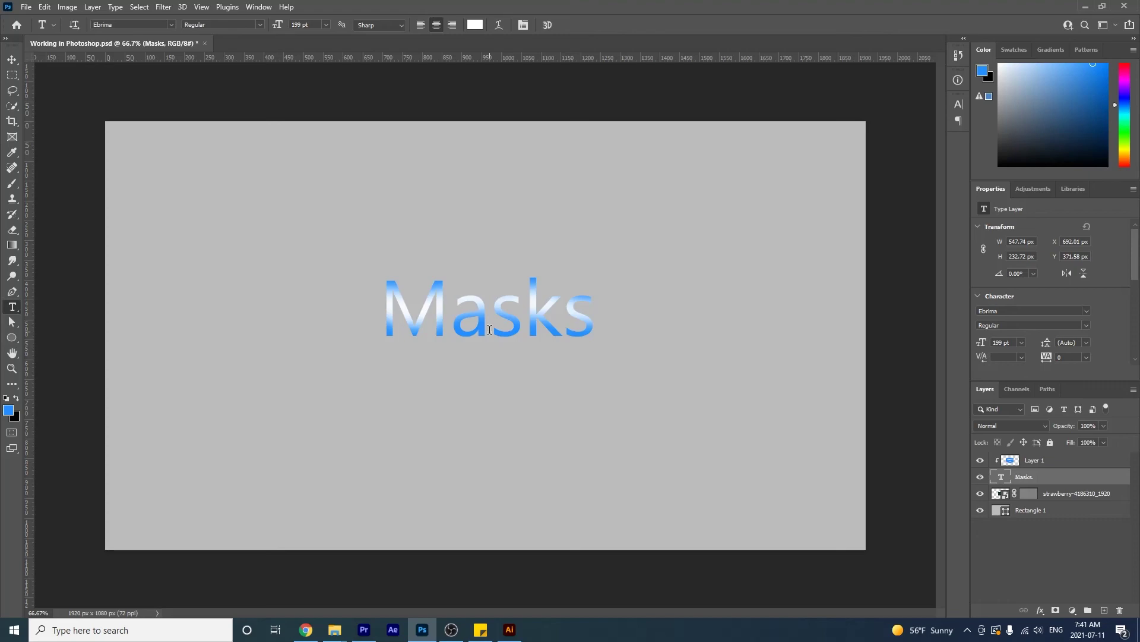
key("ctrl+z")
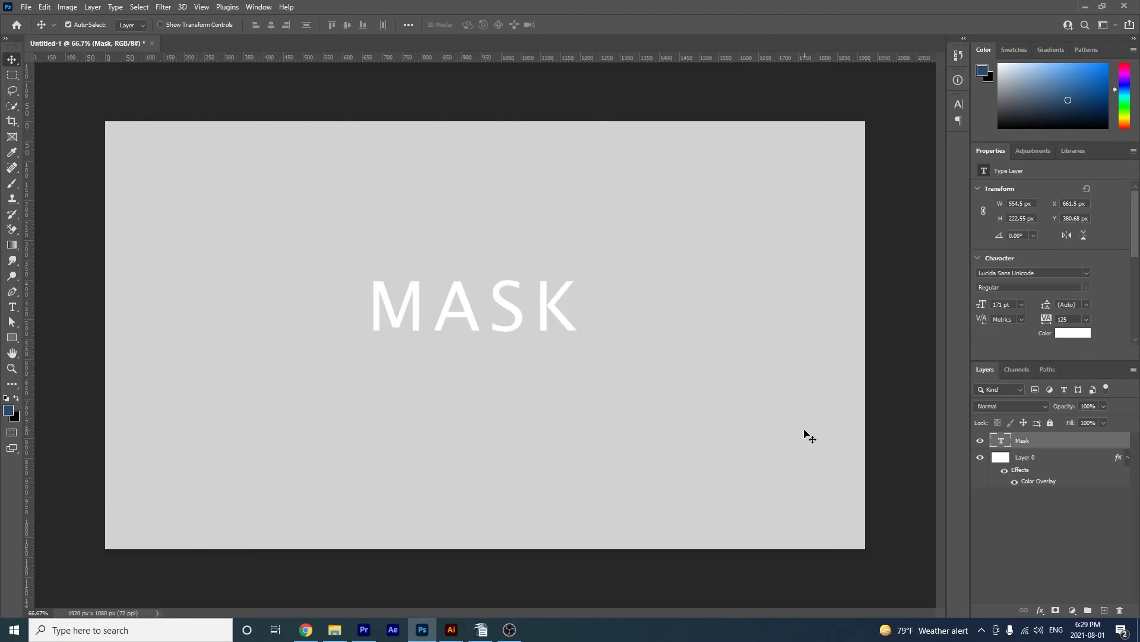
Clip a new Layer 1 to the Mask text and draw a black canvas-filling rectangle
left_click(1105, 610)
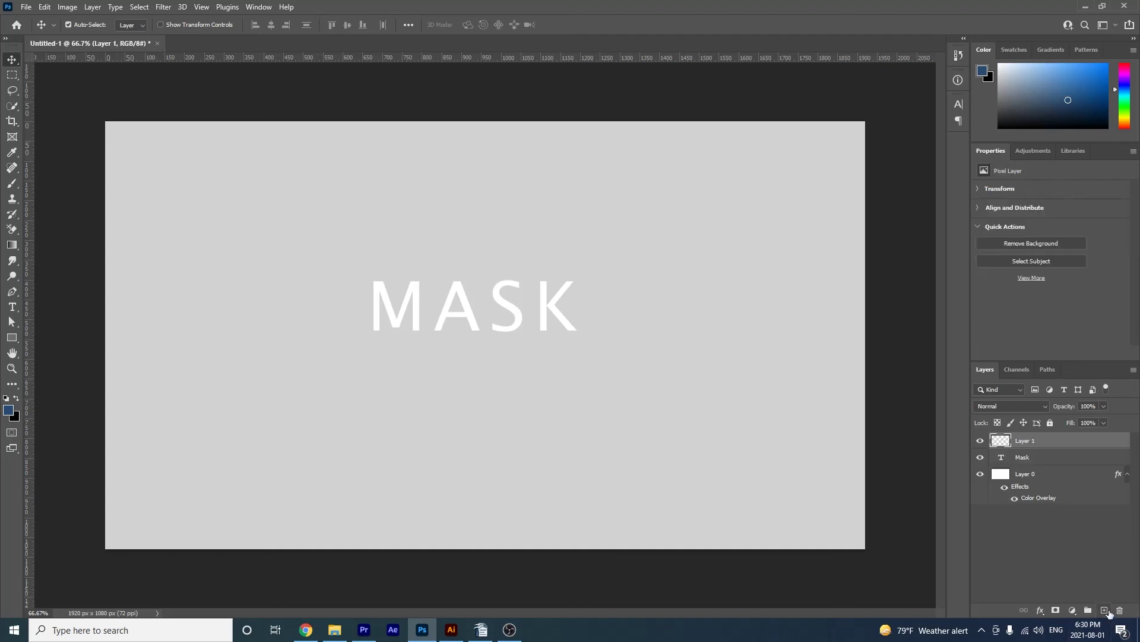
left_click(1044, 449, "alt")
left_click(13, 339)
left_click_drag(93, 110, 884, 573)
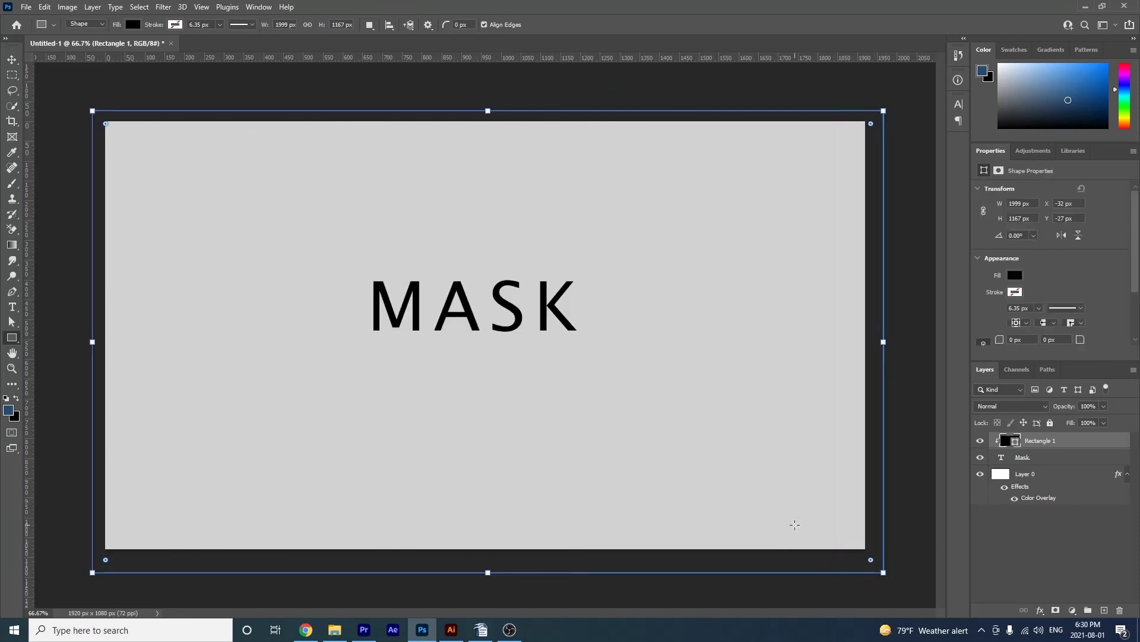
Give Rectangle 1 a radial orange-to-red Gradient Overlay at 150% scale and 90° angle
double_click(1080, 446)
left_click_drag(720, 213, 716, 172)
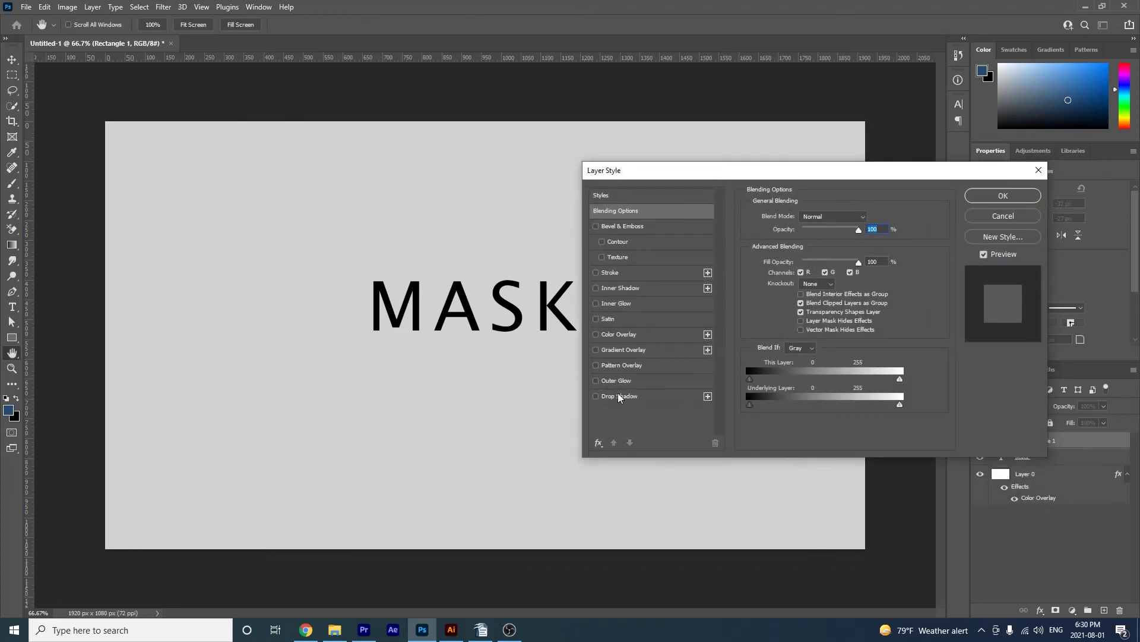
left_click(597, 350)
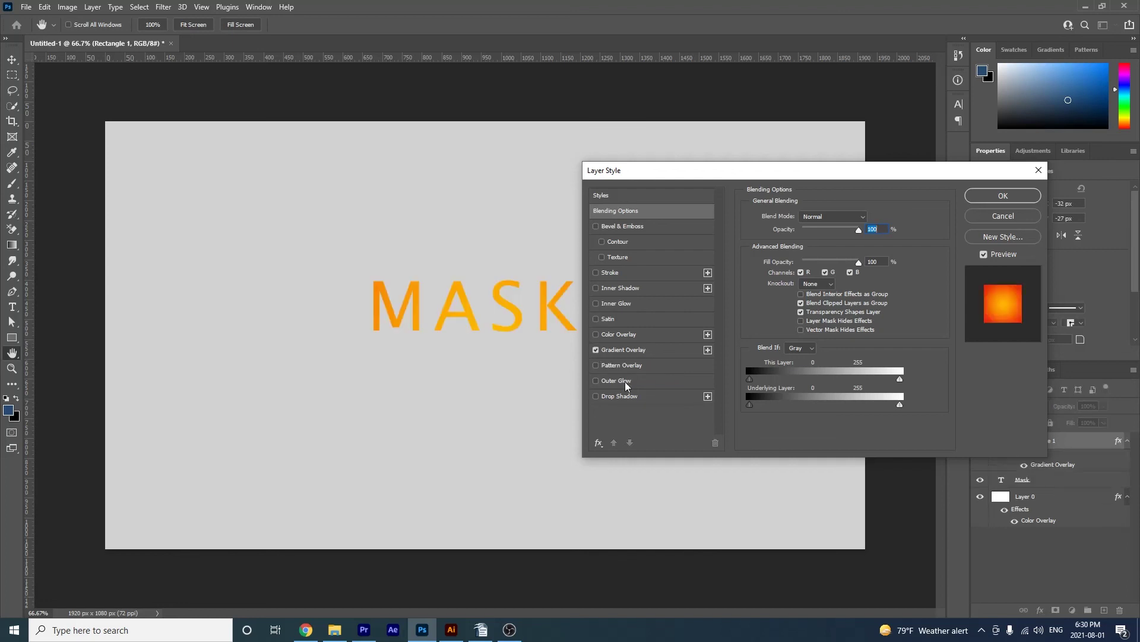
left_click(644, 349)
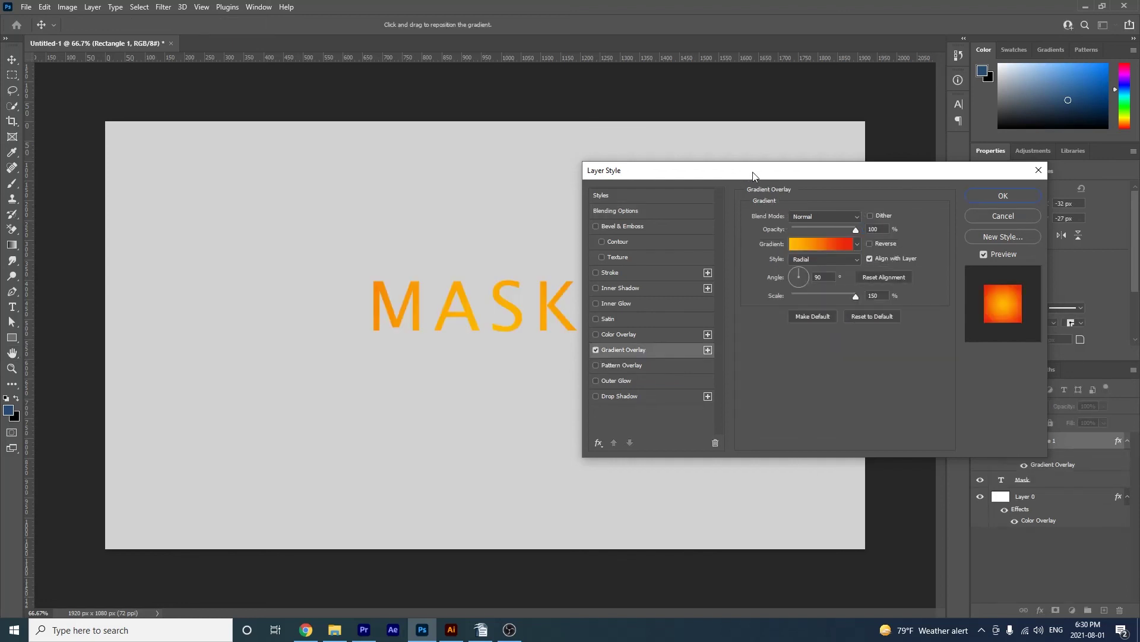
left_click_drag(754, 176, 783, 188)
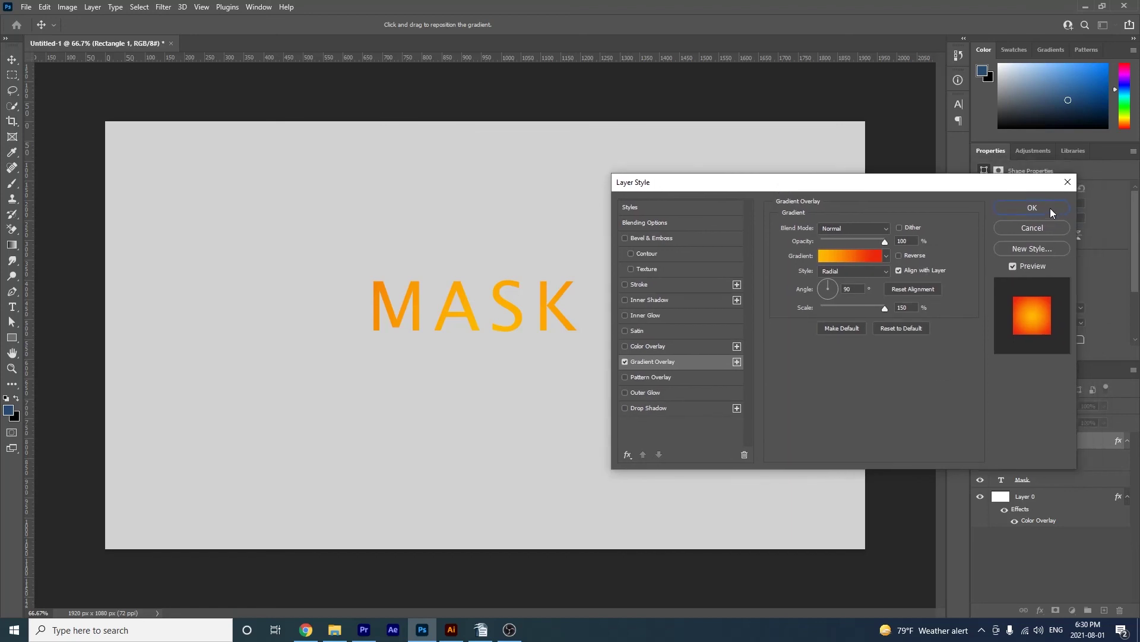
left_click(1049, 208)
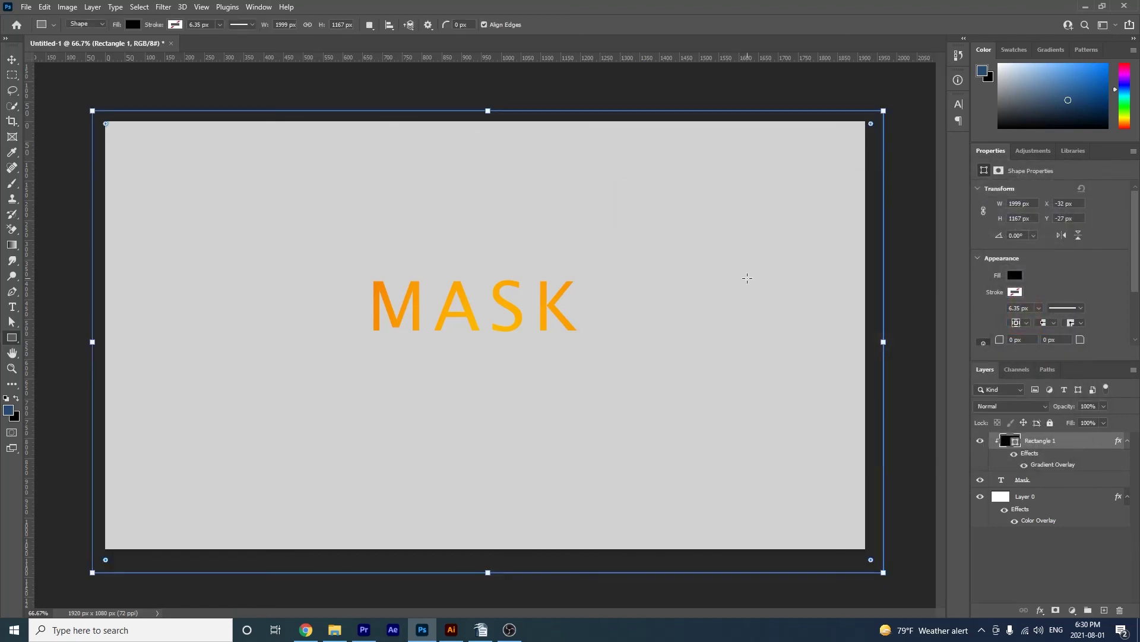